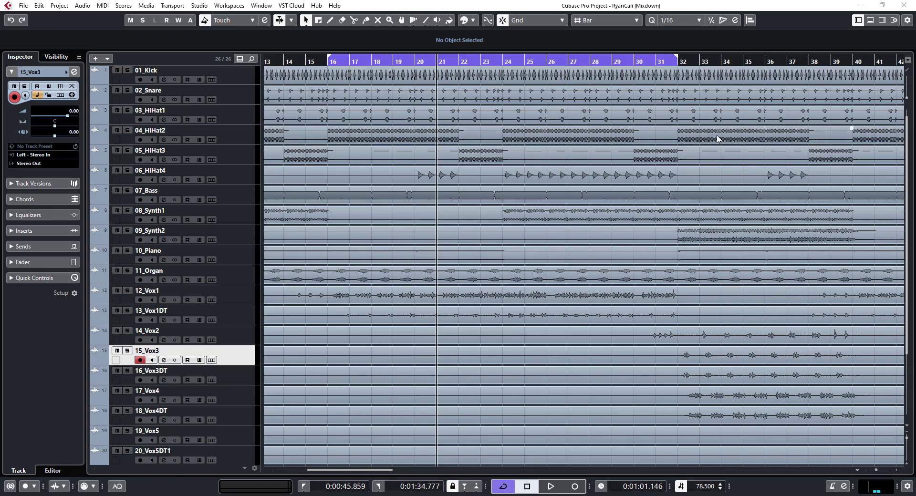
pyautogui.click(861, 6)
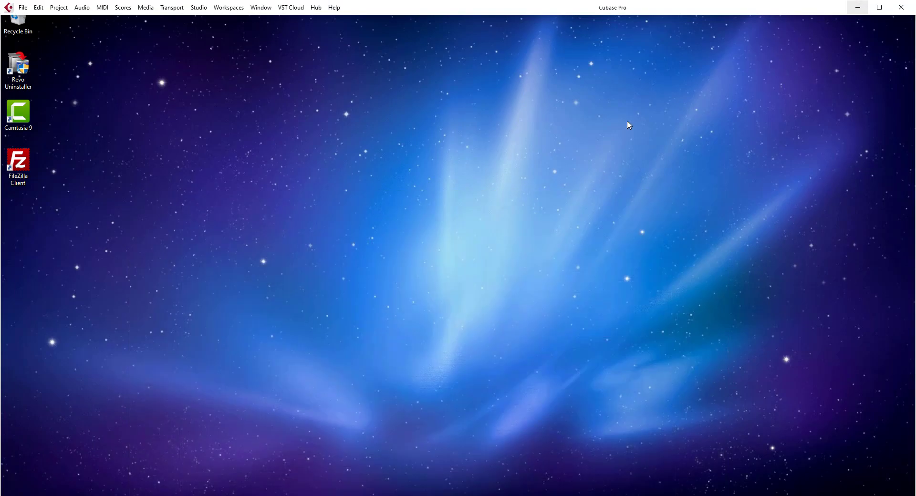
pyautogui.moveTo(97, 56); pyautogui.dragTo(1, 268)
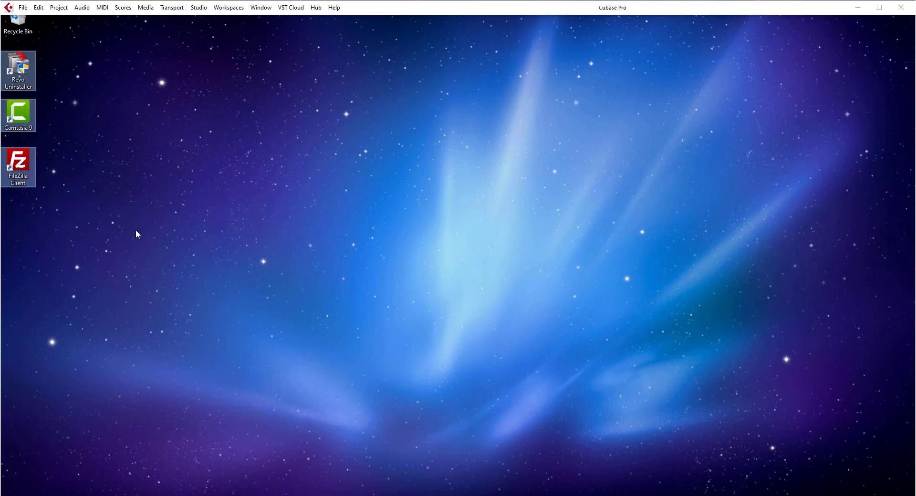
pyautogui.click(279, 489)
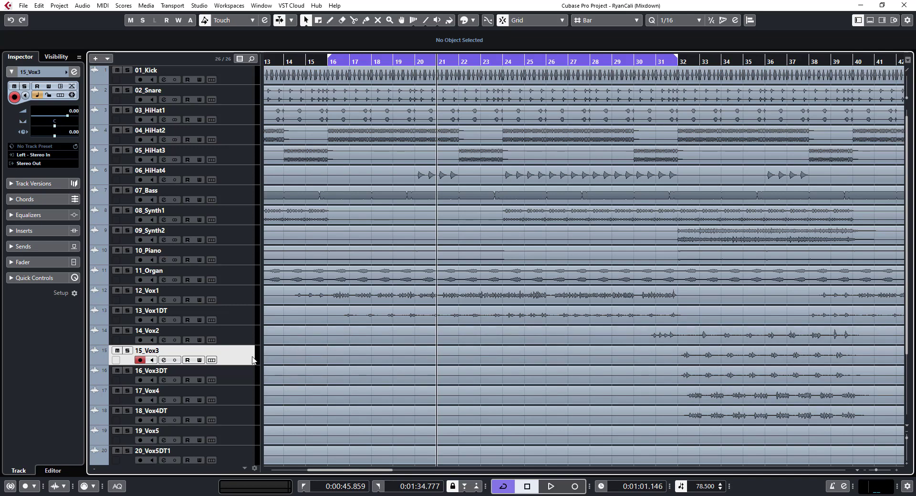
pyautogui.press('F3')
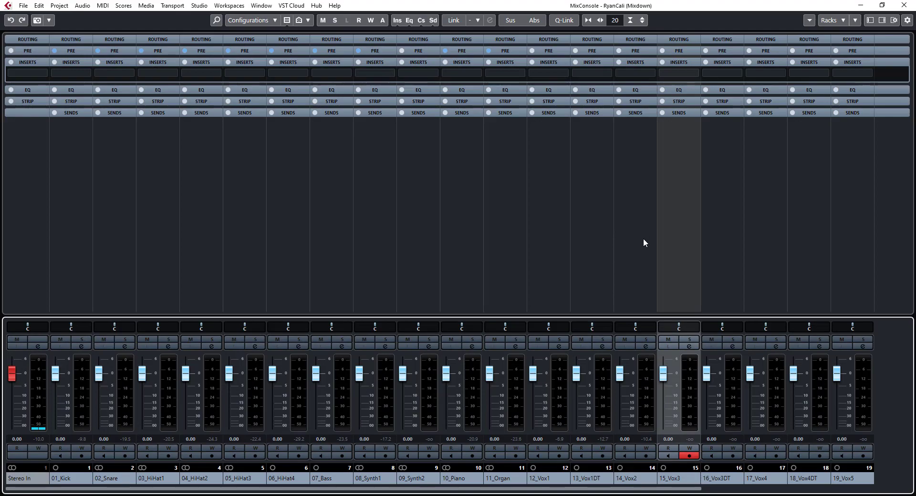
pyautogui.press('F3')
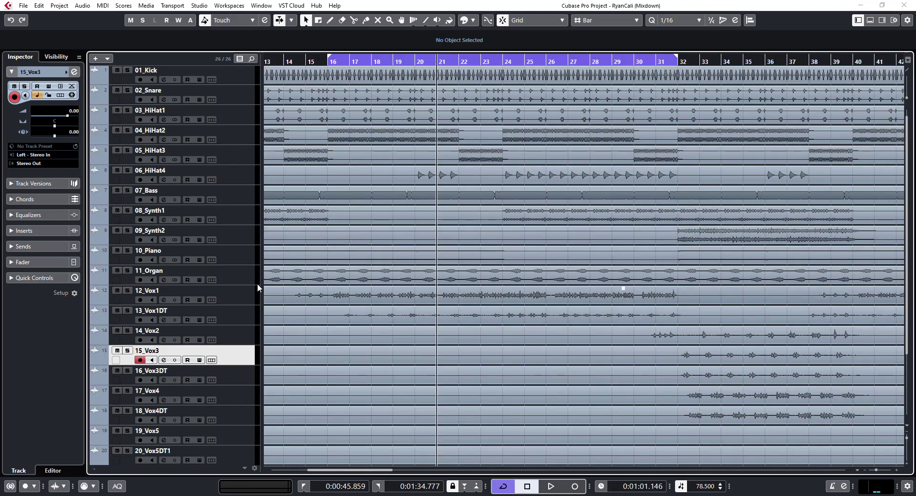
# Step: Select the 12_Vox1 track and load Nectar 3 into its first insert slot in the MixConsole
pyautogui.click(240, 296)
pyautogui.press('F3')
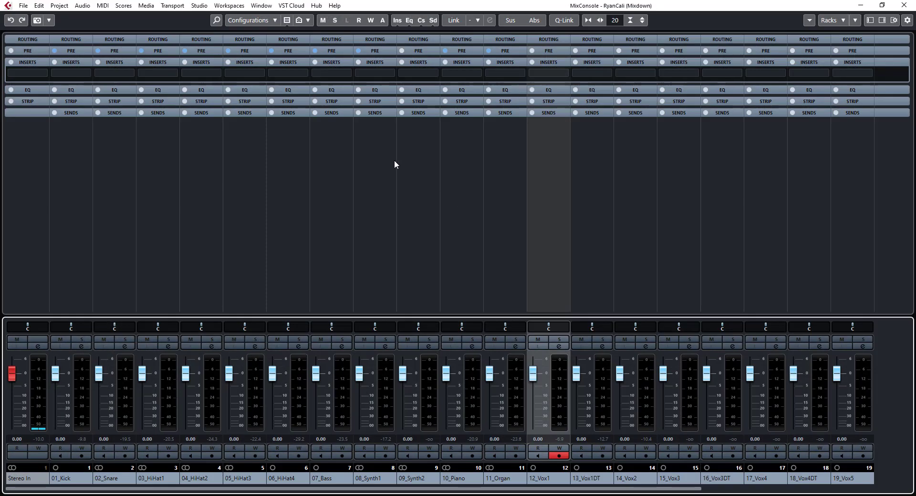
pyautogui.click(545, 72)
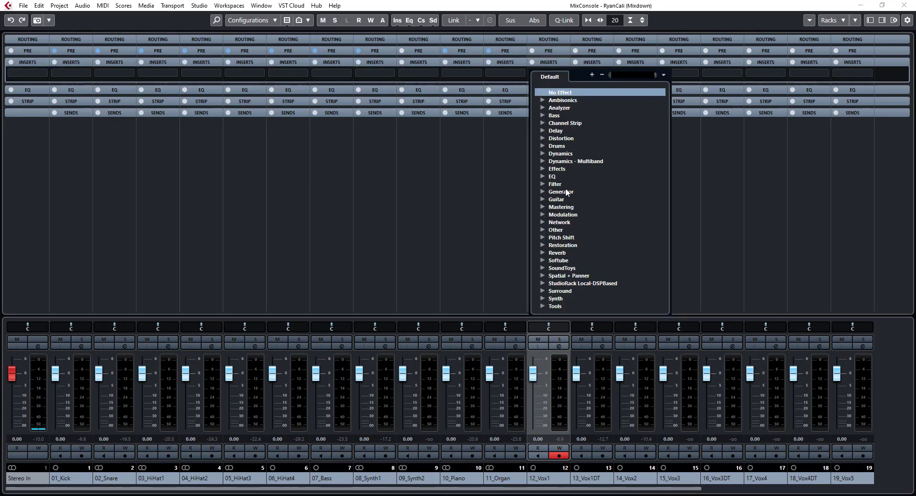
pyautogui.scroll(-2, 548, 285)
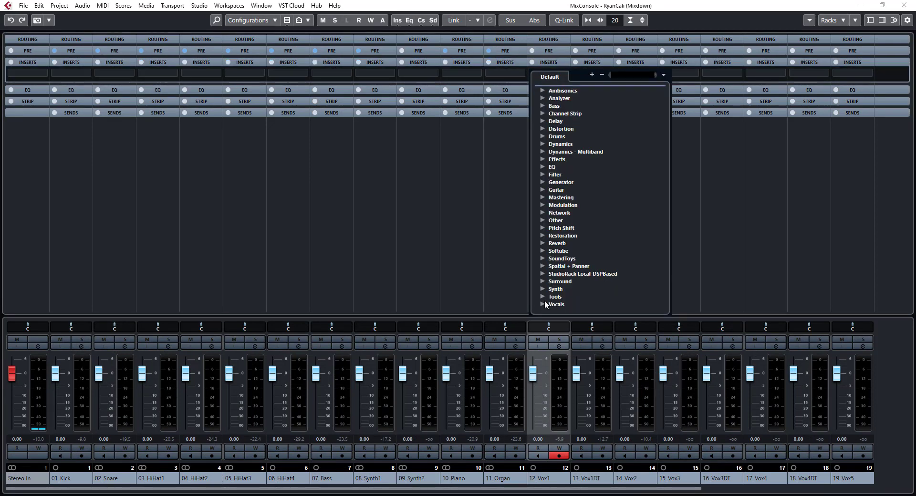
pyautogui.click(543, 302)
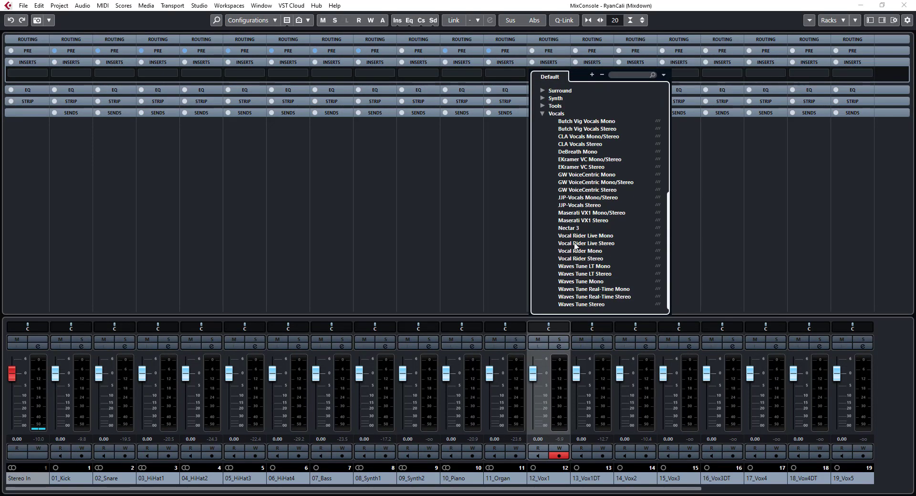
pyautogui.click(569, 228)
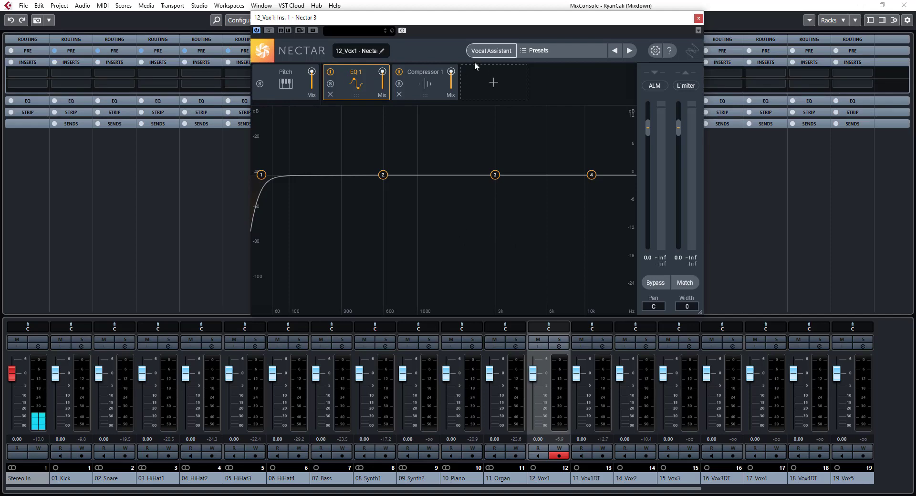
# Step: Start Nectar's Vocal Assistant in Assist mode and proceed to its vibe and intensity options
pyautogui.click(485, 51)
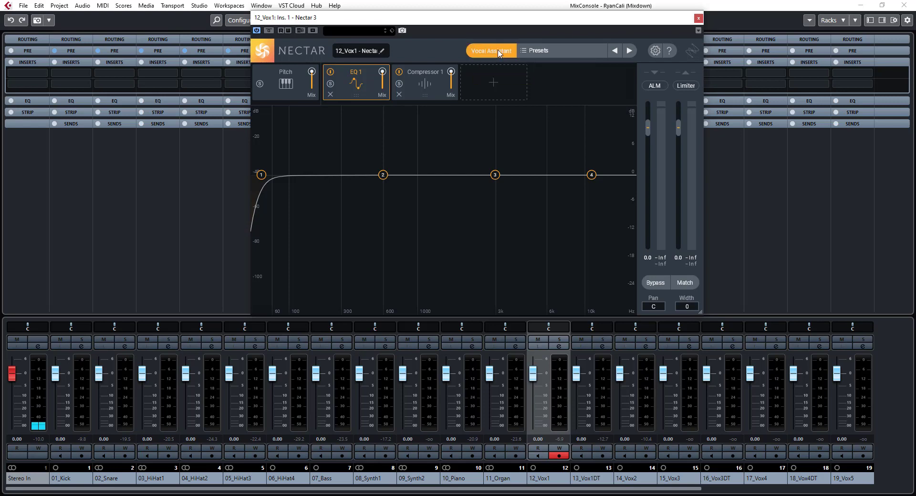
pyautogui.click(491, 51)
pyautogui.click(380, 213)
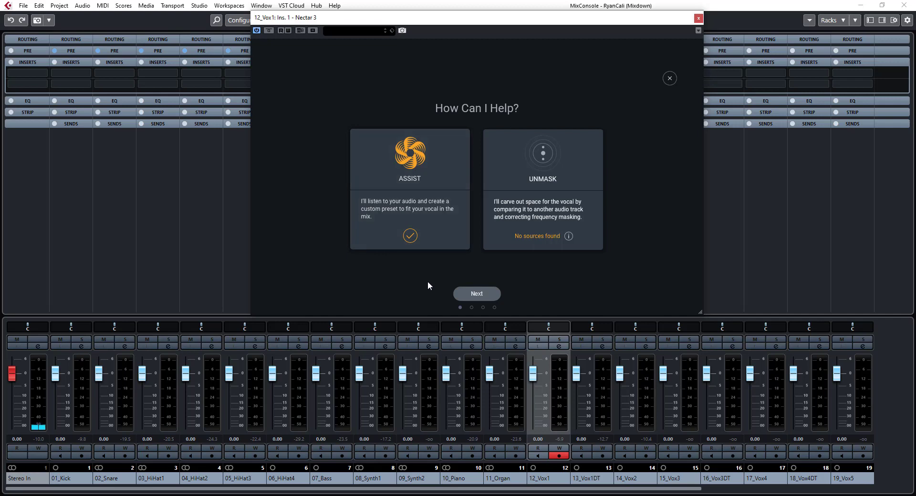
pyautogui.click(478, 294)
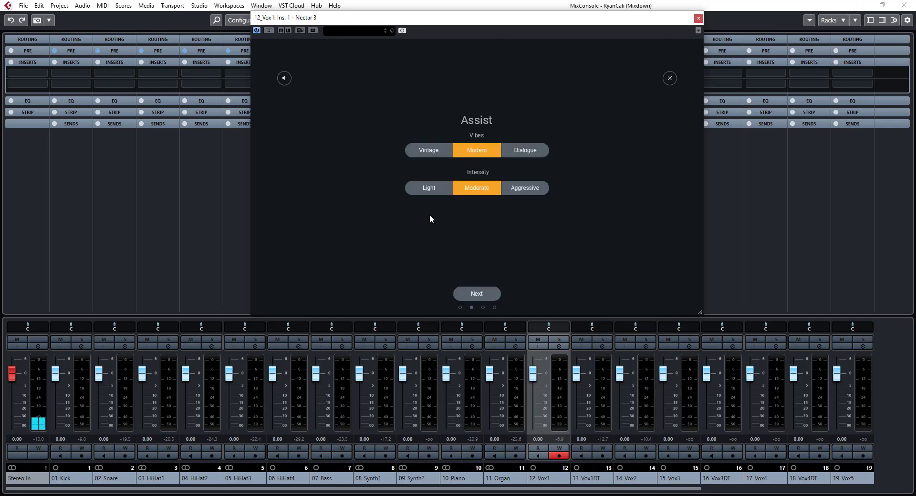
# Step: Try the Vintage vibe and the Light and Aggressive intensities, returning to Modern and Moderate
pyautogui.click(428, 153)
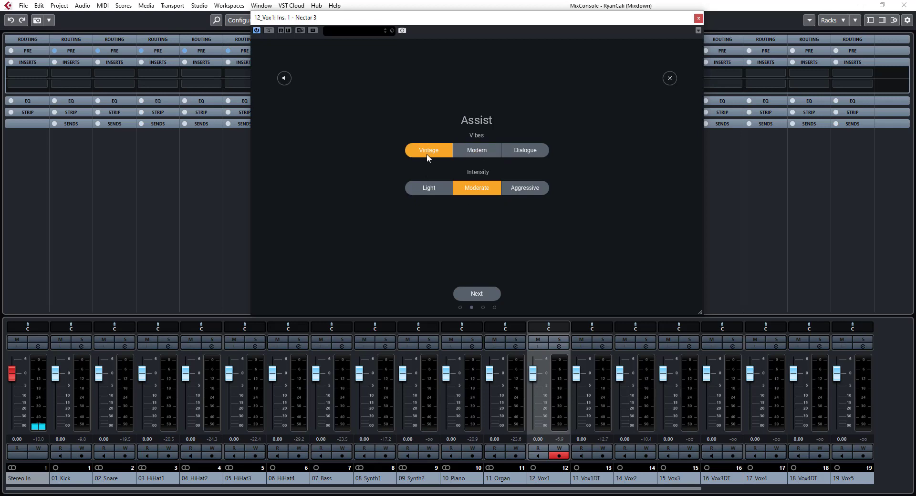
pyautogui.click(472, 156)
pyautogui.click(432, 190)
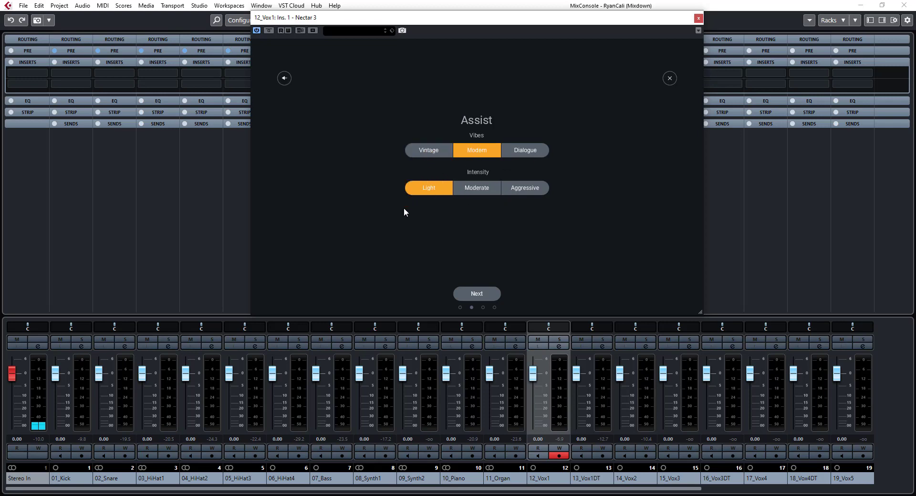
pyautogui.click(478, 189)
pyautogui.click(532, 190)
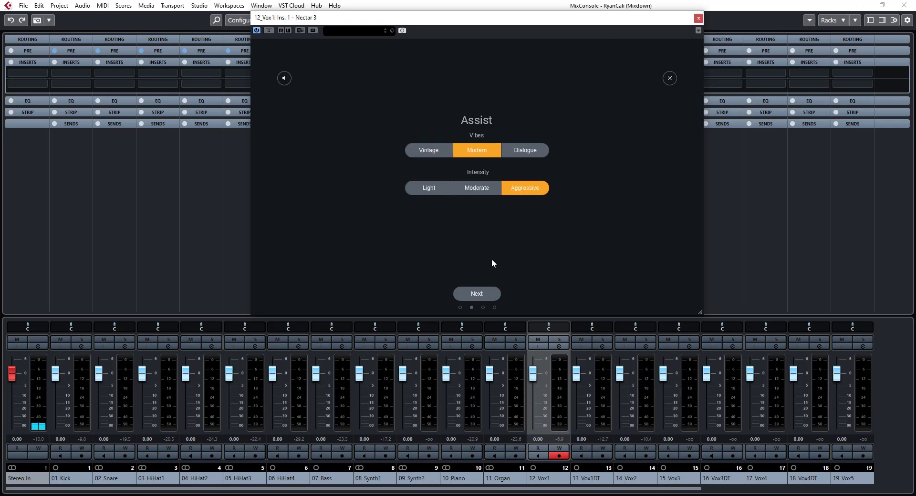
pyautogui.click(481, 189)
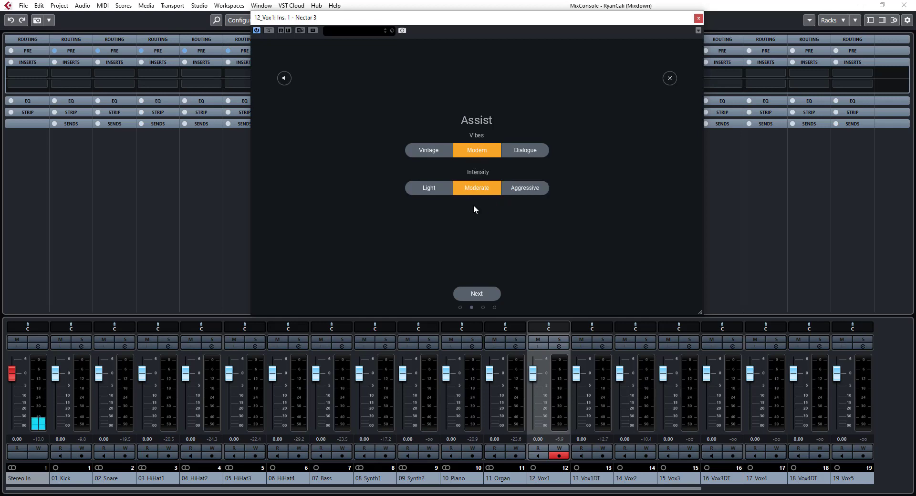
# Step: Play the song so the assistant analyzes the vocal, and accept its suggested preset
pyautogui.click(477, 294)
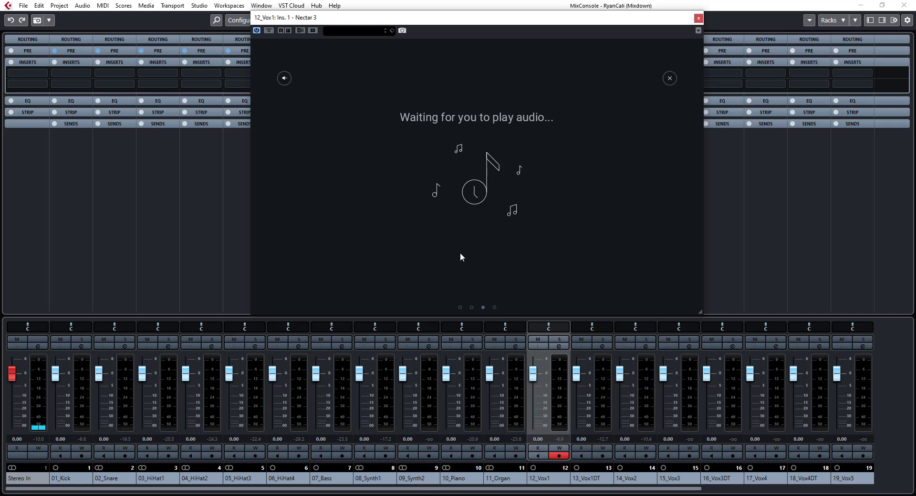
pyautogui.press('space')
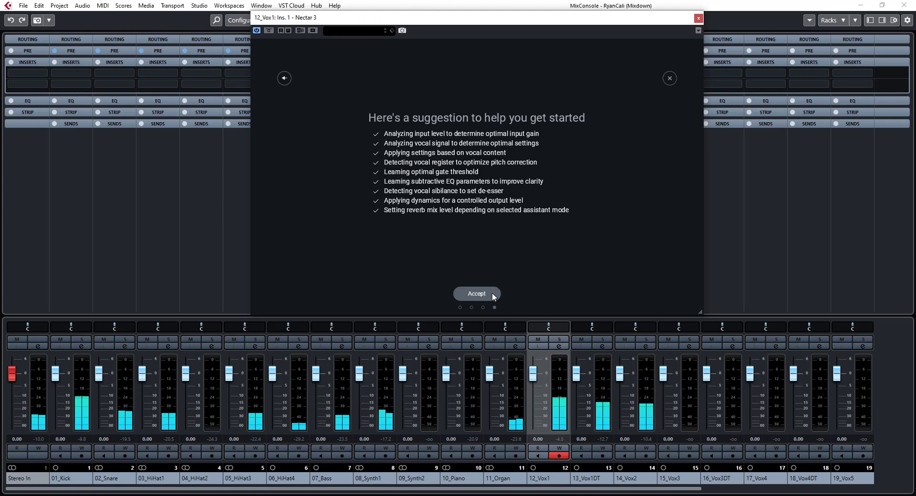
pyautogui.click(477, 295)
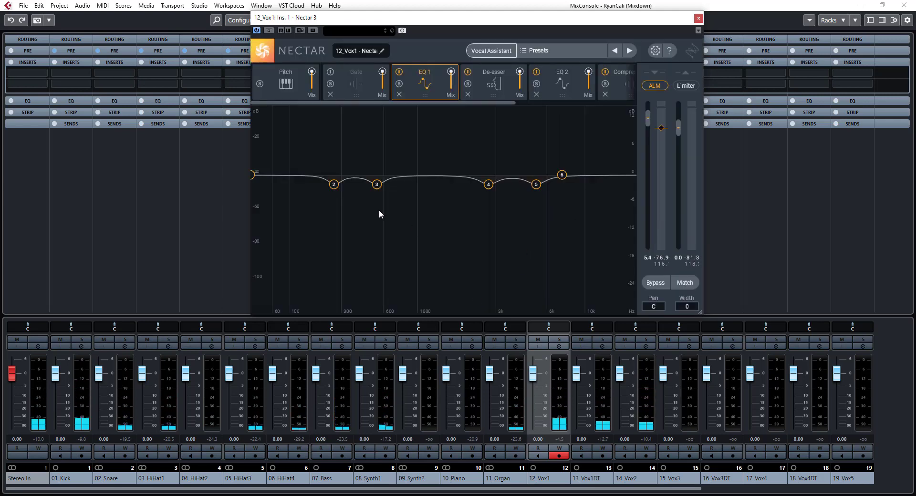
# Step: Review the settings of Nectar's Pitch, Gate and EQ 1 modules
pyautogui.click(277, 83)
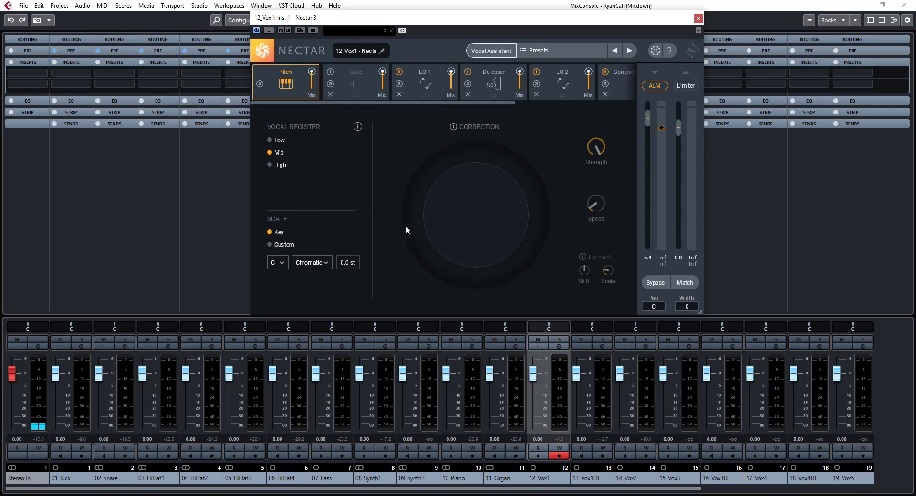
pyautogui.click(348, 79)
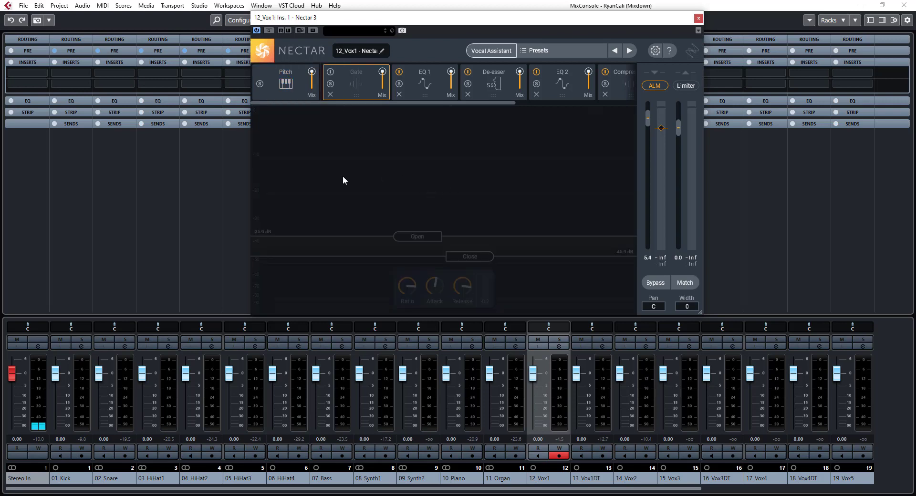
pyautogui.click(418, 80)
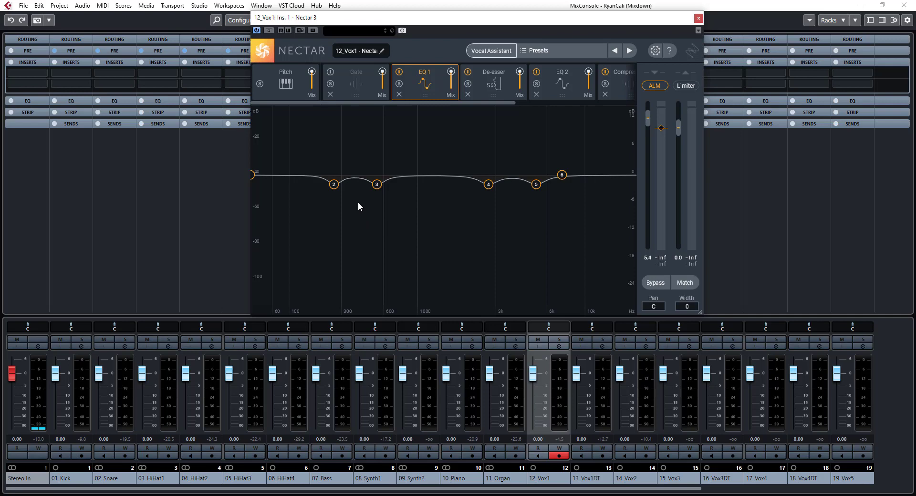
# Step: Audition EQ 1's band 2 with a strong boost during playback, bring it to -1.5 dB at 266 Hz and bypass it
pyautogui.press('space')
pyautogui.click(334, 185)
pyautogui.moveTo(334, 185); pyautogui.dragTo(335, 123)
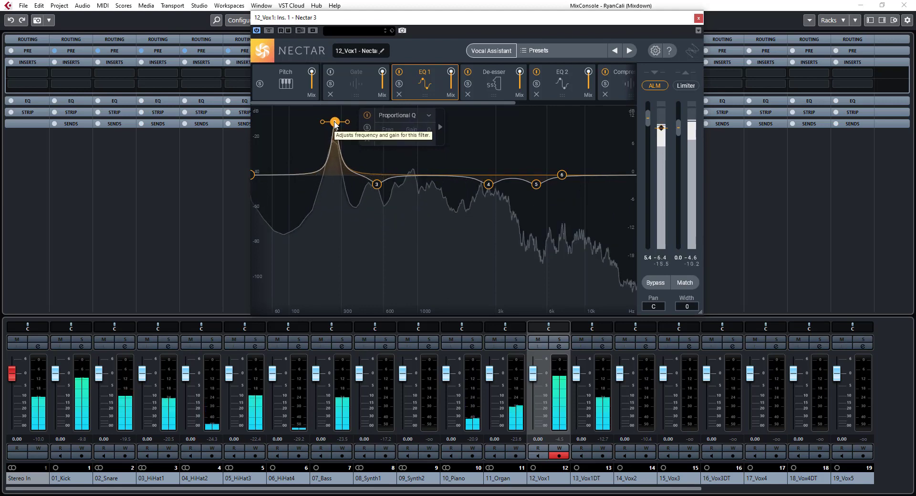
pyautogui.moveTo(335, 124); pyautogui.dragTo(341, 190)
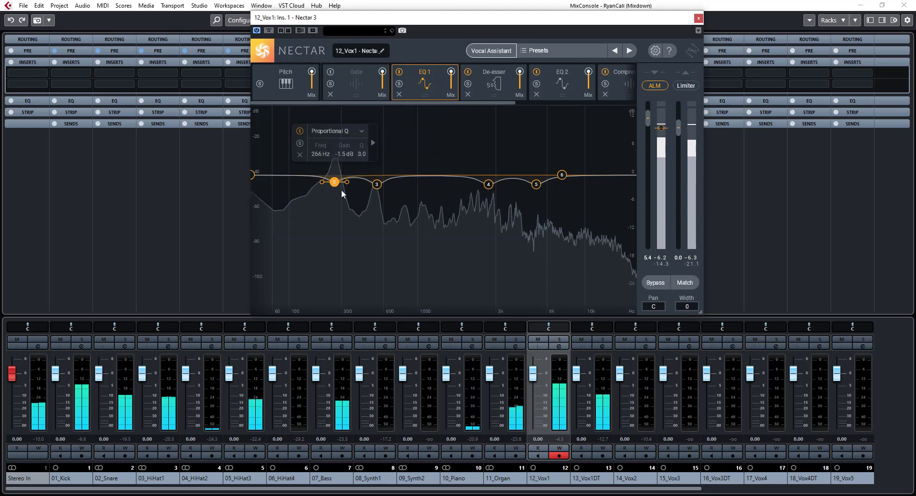
pyautogui.click(299, 133)
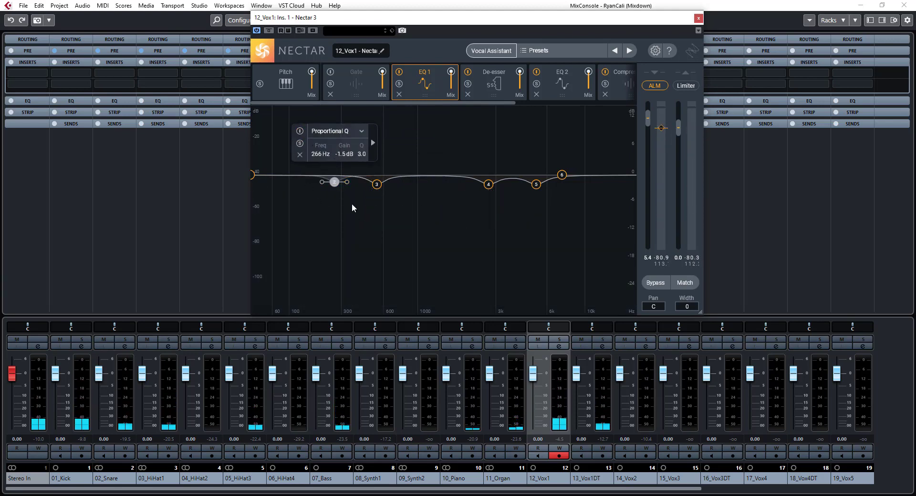
# Step: Audition EQ 1's band 3 boosted to 12 dB during playback, and settle it at 547 Hz with -1.8 dB gain
pyautogui.click(377, 184)
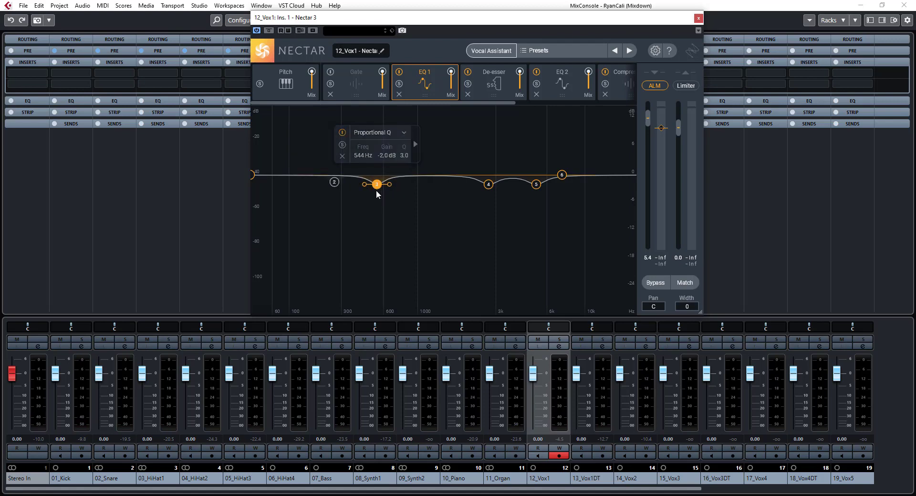
pyautogui.press('space')
pyautogui.moveTo(380, 179); pyautogui.dragTo(380, 119)
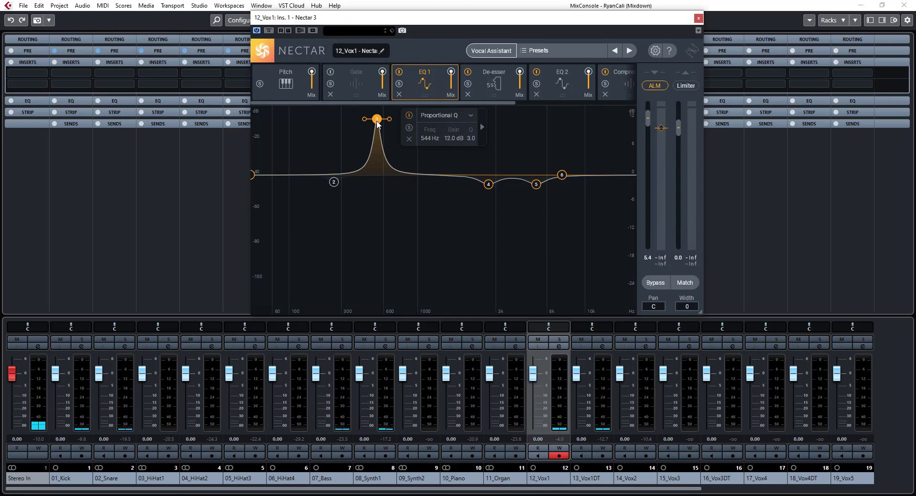
pyautogui.moveTo(377, 124); pyautogui.dragTo(376, 184)
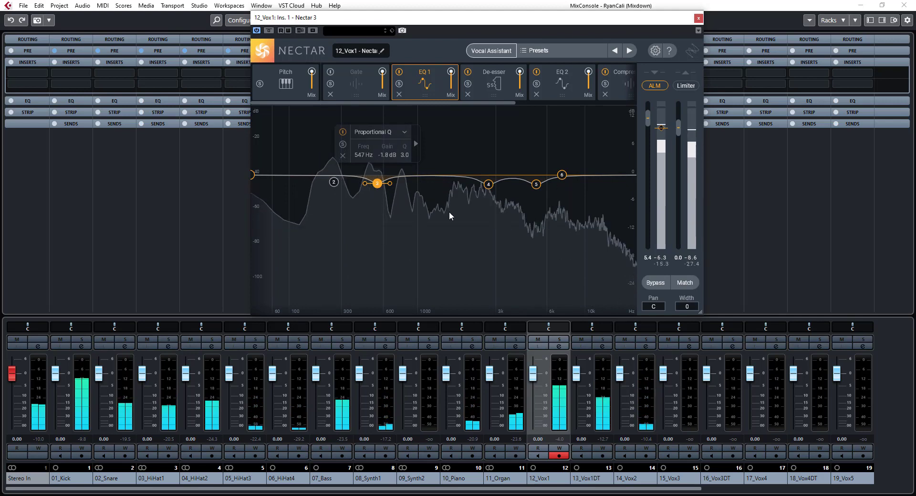
pyautogui.press('space')
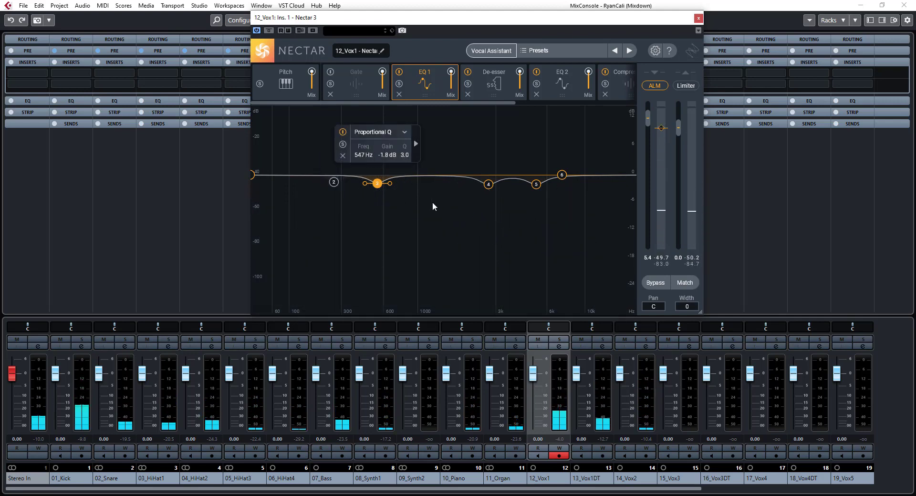
# Step: Audition EQ 1's band 4, set band 4 to 2687 Hz, -0.3 dB and band 5 to 5212 Hz, -1.3 dB, and bypass both
pyautogui.press('space')
pyautogui.moveTo(490, 186); pyautogui.dragTo(489, 135)
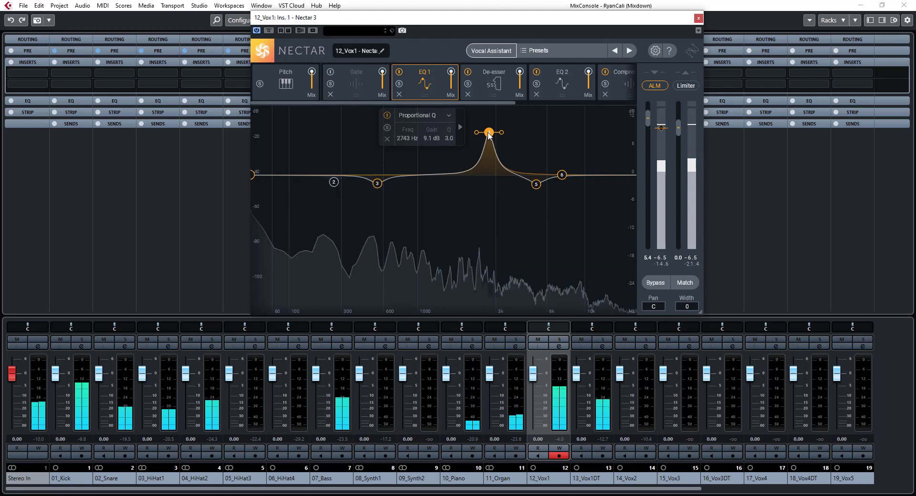
pyautogui.moveTo(489, 136); pyautogui.dragTo(487, 179)
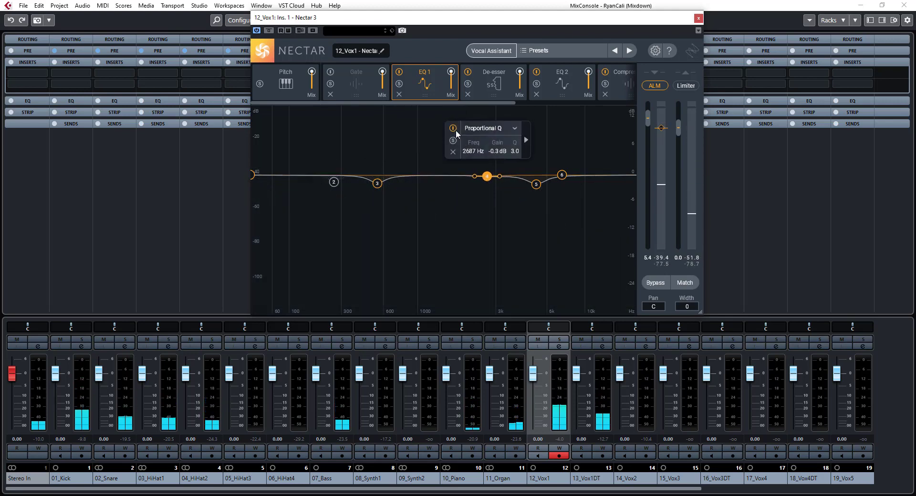
pyautogui.moveTo(538, 186)
pyautogui.mouseDown()
pyautogui.moveTo(534, 125)
pyautogui.moveTo(537, 182)
pyautogui.mouseUp()
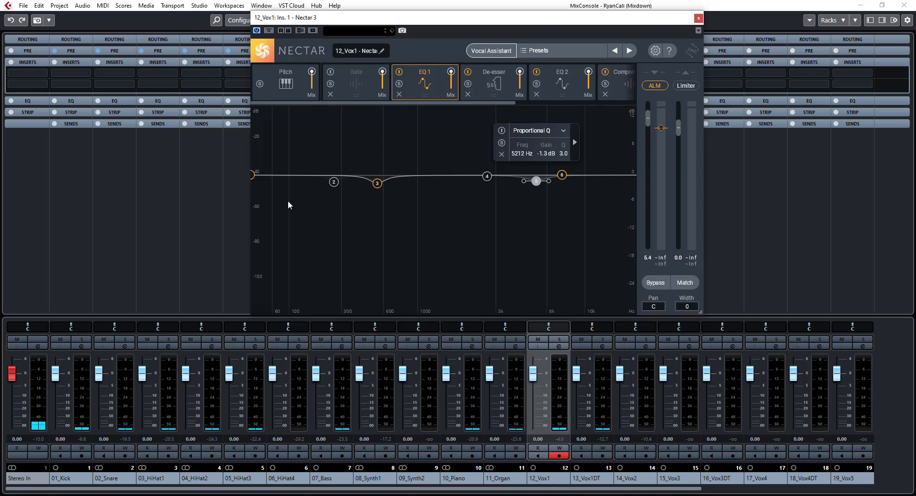
# Step: Change EQ 1's band 1 to a Flat Highpass at 68 Hz with a 6 dB/oct slope, checking it during playback
pyautogui.click(253, 174)
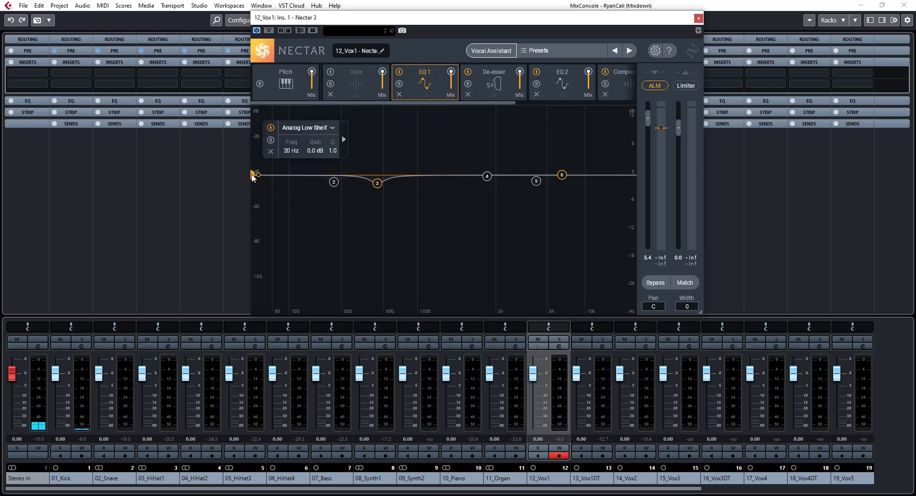
pyautogui.click(313, 129)
pyautogui.moveTo(309, 200)
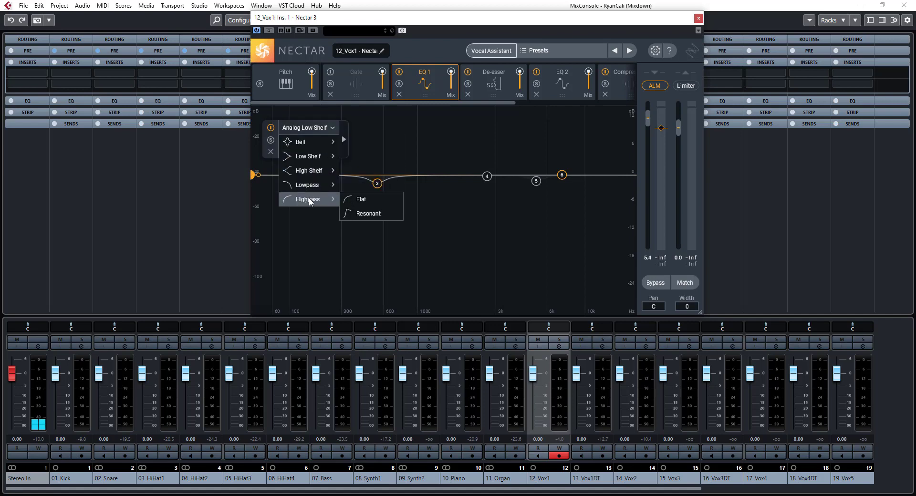
pyautogui.click(363, 200)
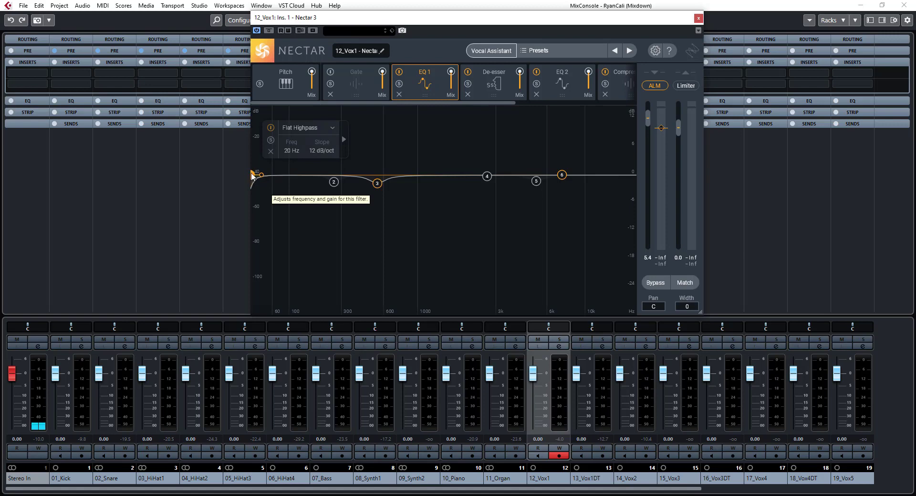
pyautogui.press('space')
pyautogui.moveTo(254, 179); pyautogui.dragTo(279, 179)
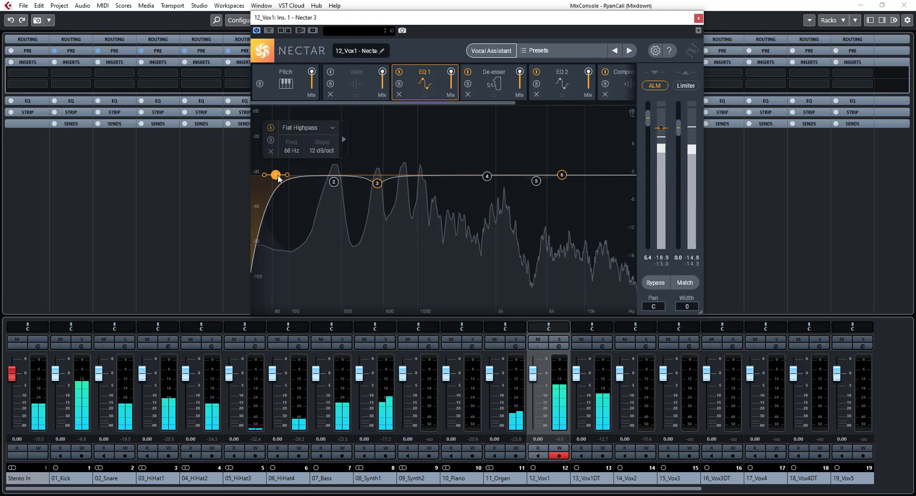
pyautogui.doubleClick(320, 152)
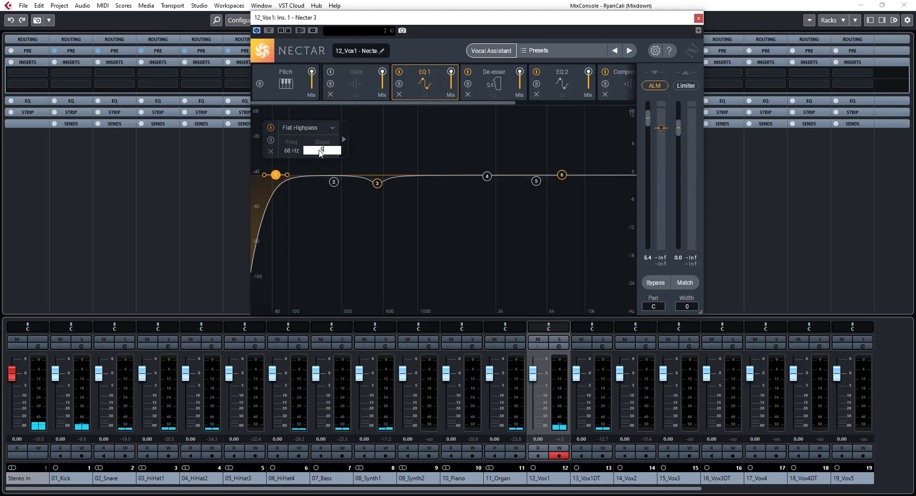
pyautogui.press('Return')
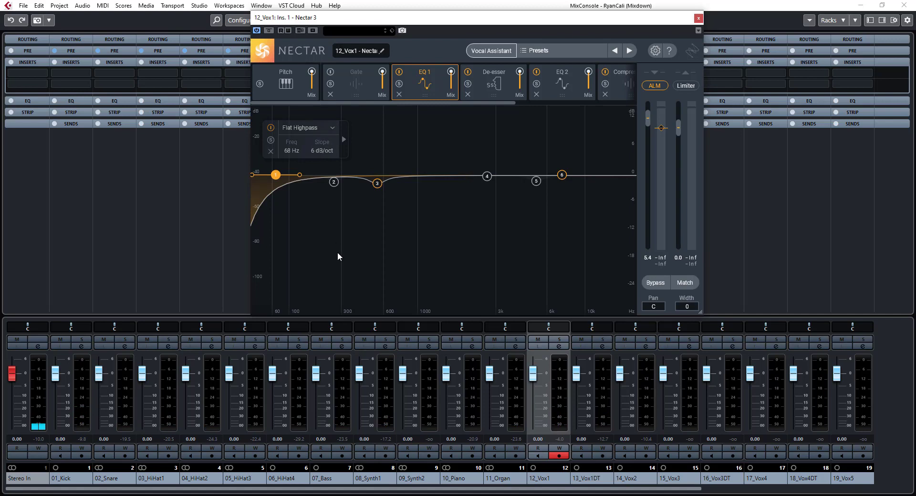
# Step: Lower the De-esser threshold to -7.2 dB while listening to the vocal in playback
pyautogui.click(492, 86)
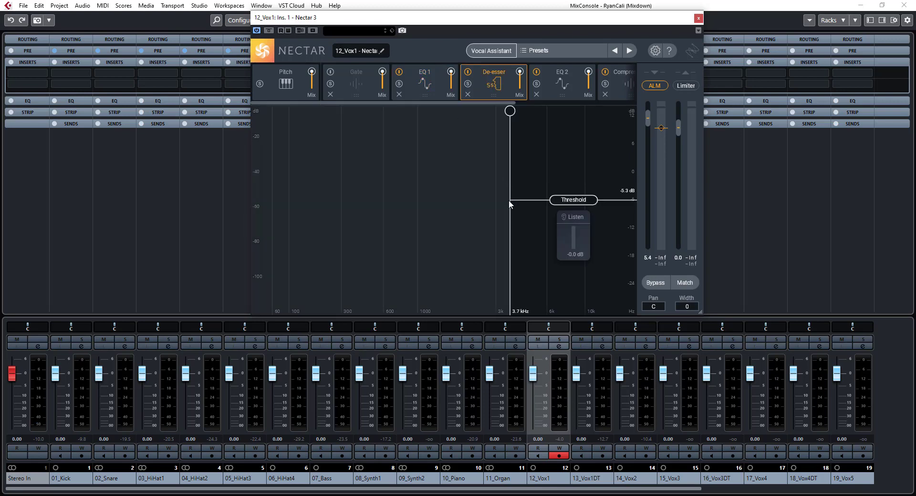
pyautogui.press('space')
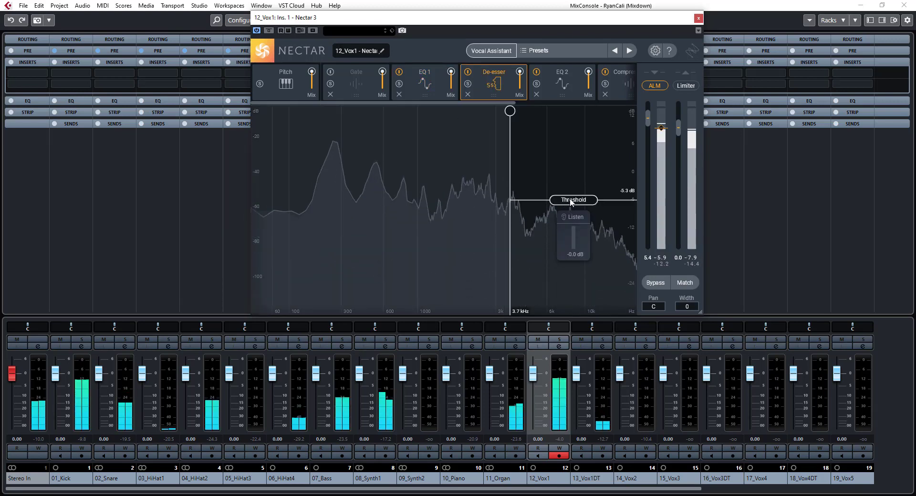
pyautogui.moveTo(574, 204); pyautogui.dragTo(566, 213)
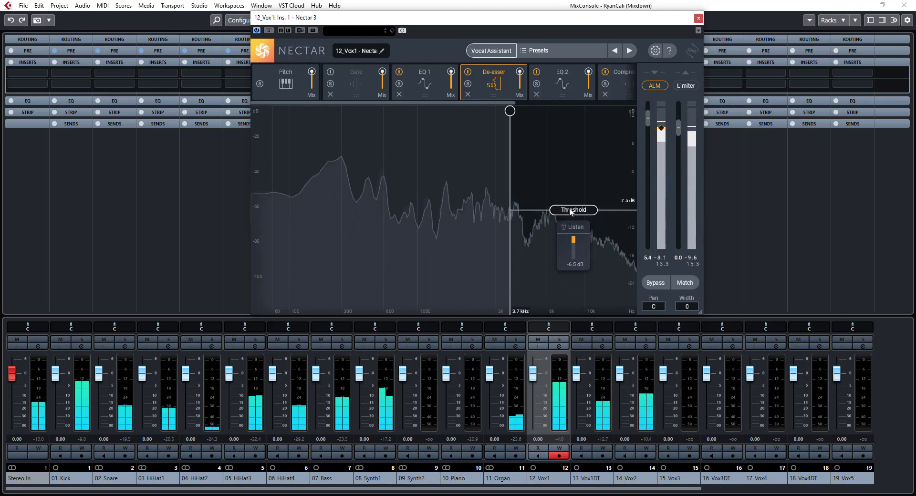
pyautogui.moveTo(571, 213); pyautogui.dragTo(571, 211)
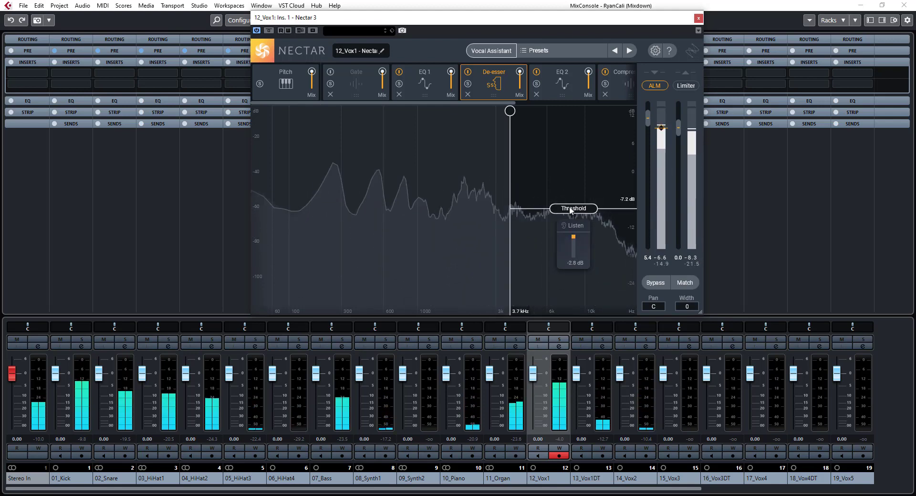
pyautogui.press('space')
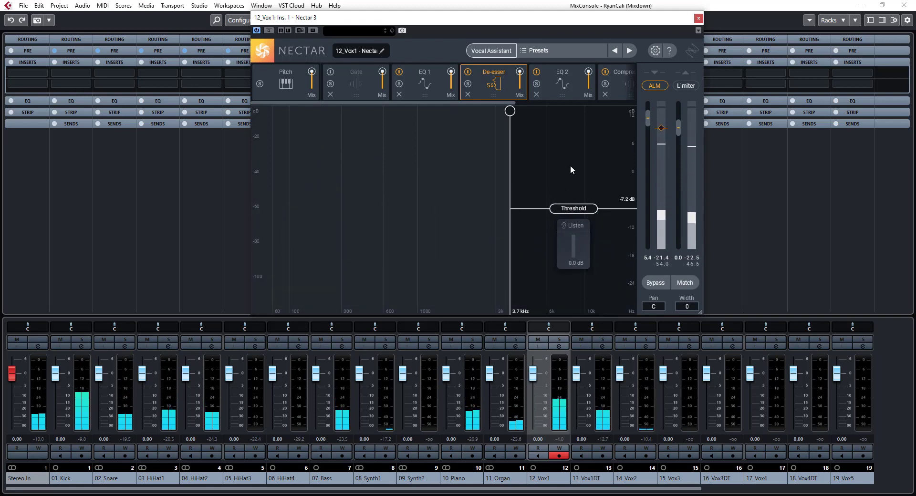
# Step: In EQ 2, bypass bands 1, 3 and 5 and set band 2's low shelf to 121 Hz with -3.3 dB gain
pyautogui.click(556, 78)
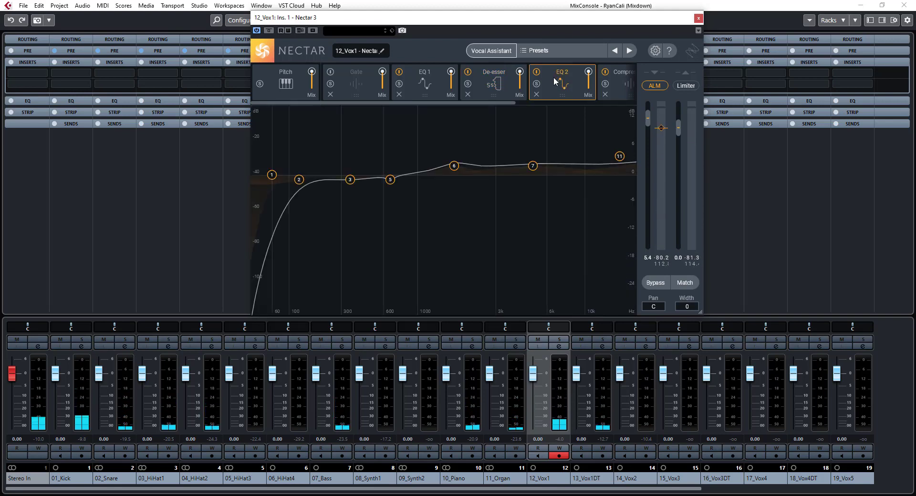
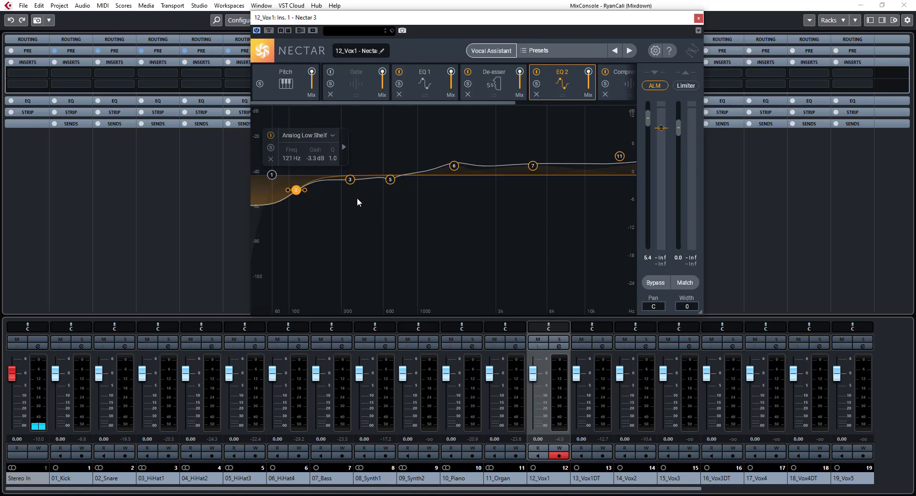
pyautogui.click(351, 180)
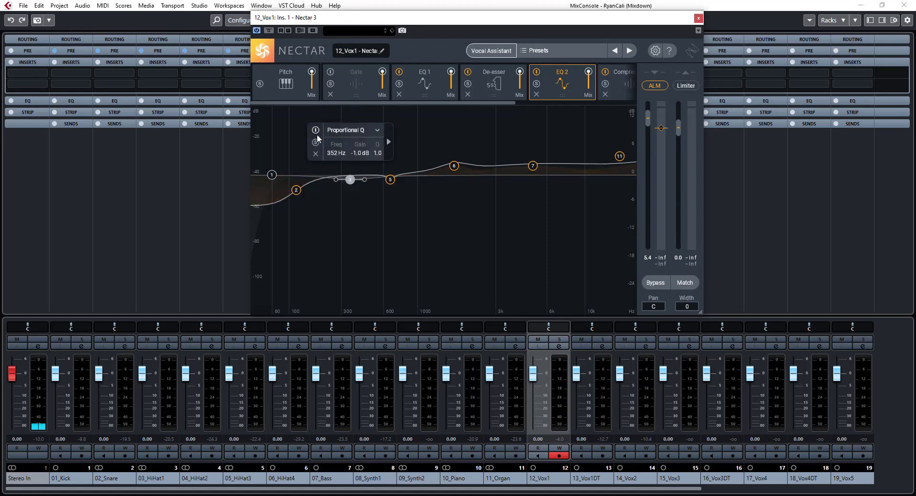
pyautogui.click(390, 180)
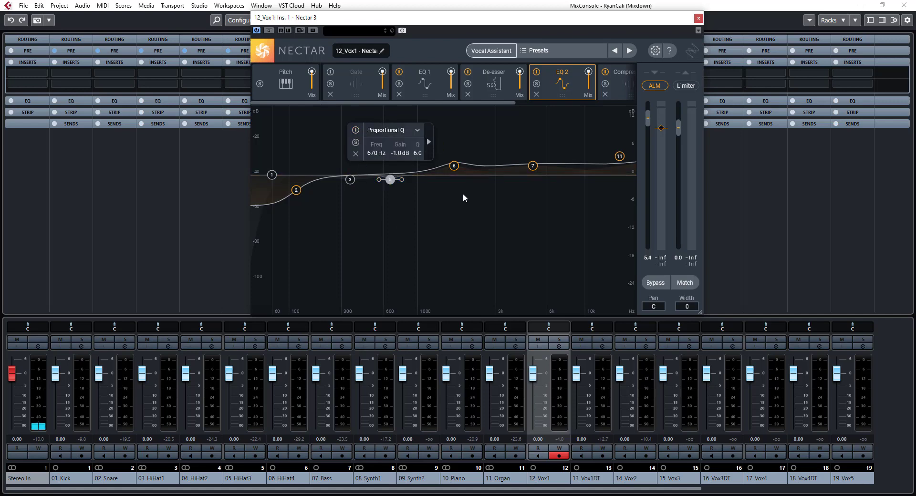
# Step: Audition EQ 2's band 6 with a strong boost during playback, bring it to -0.9 dB at 1713 Hz and bypass it
pyautogui.click(456, 167)
pyautogui.moveTo(457, 167); pyautogui.dragTo(454, 145)
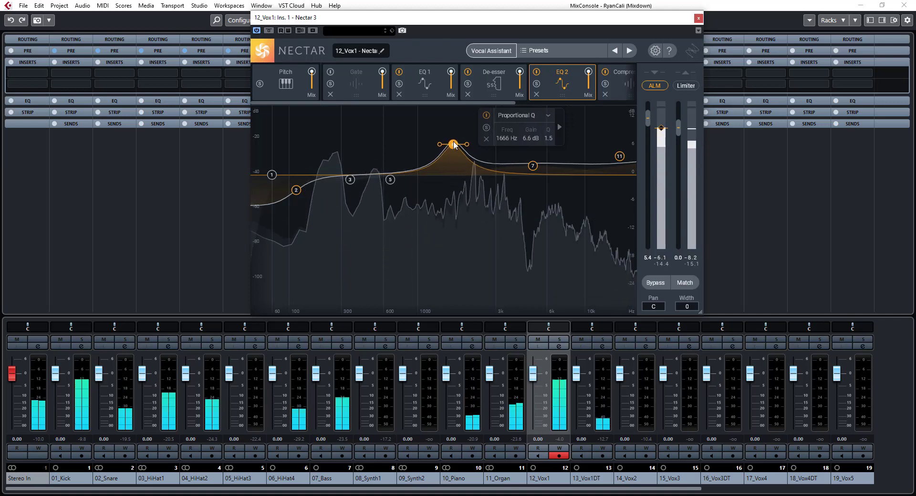
pyautogui.press('space')
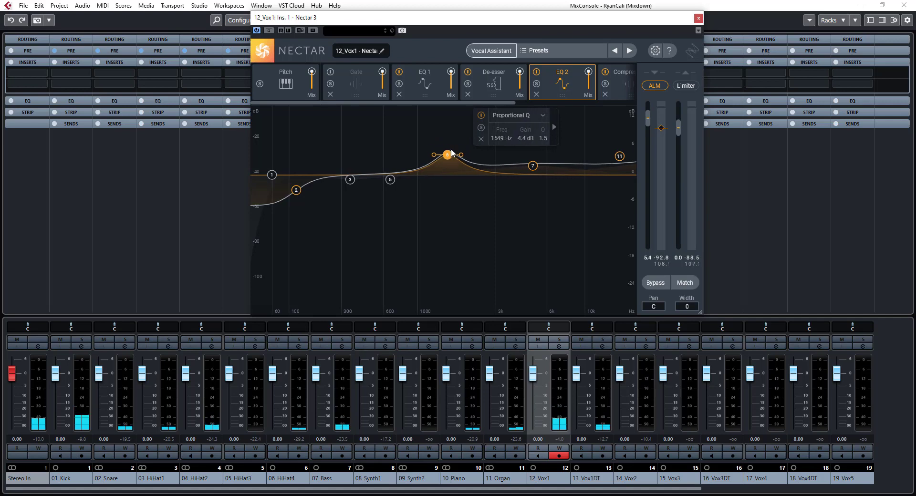
pyautogui.moveTo(440, 153); pyautogui.dragTo(454, 153)
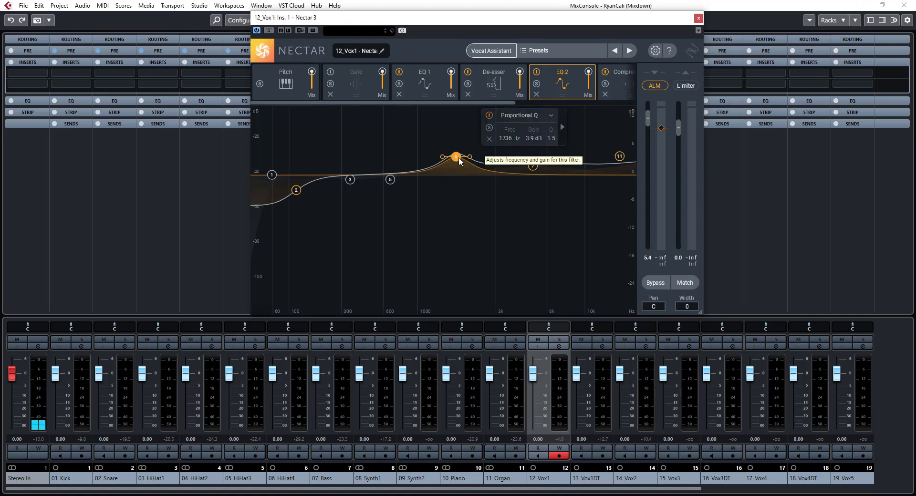
pyautogui.moveTo(453, 165); pyautogui.dragTo(455, 182)
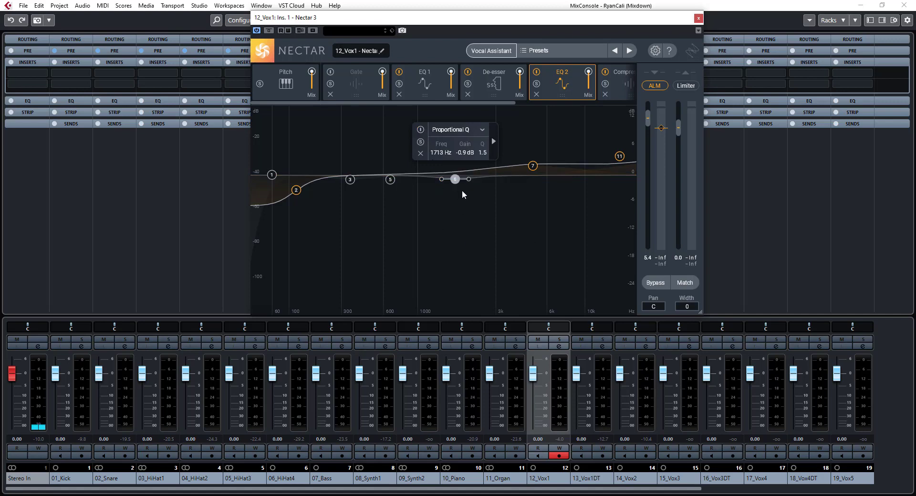
# Step: Move EQ 2's band 7 to 2509 Hz with 4.3 dB gain while listening to the playback
pyautogui.click(533, 167)
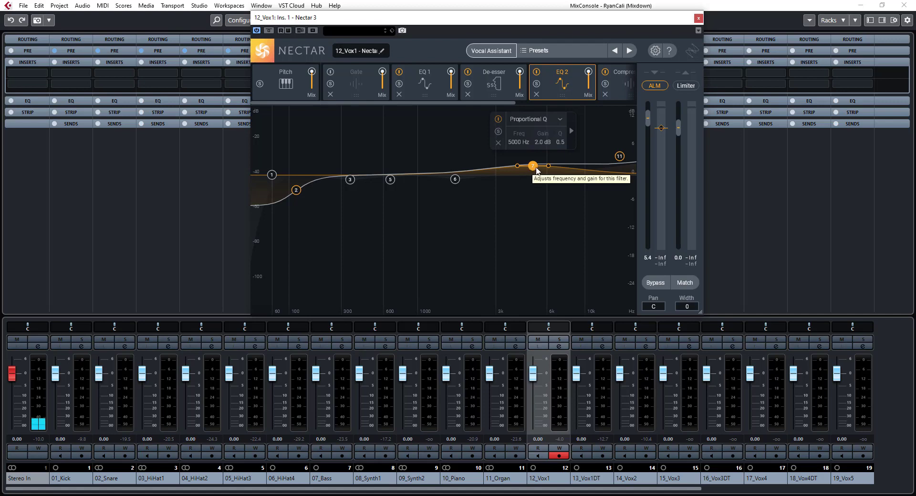
pyautogui.press('space')
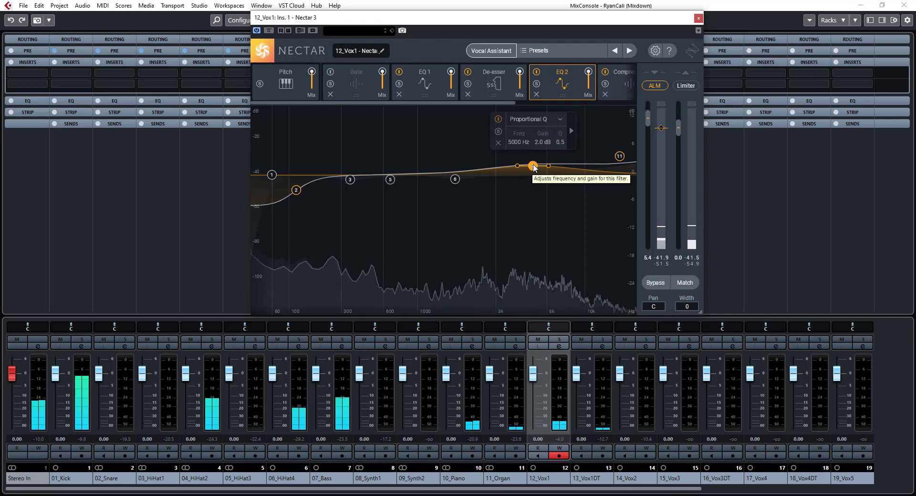
pyautogui.moveTo(533, 167); pyautogui.dragTo(492, 147)
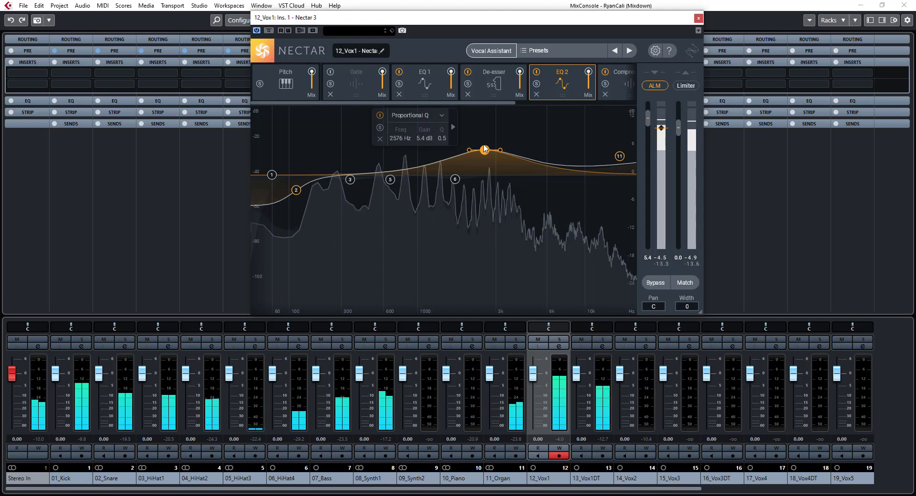
pyautogui.moveTo(484, 150)
pyautogui.mouseDown()
pyautogui.moveTo(532, 151)
pyautogui.moveTo(479, 148)
pyautogui.moveTo(479, 180)
pyautogui.moveTo(483, 156)
pyautogui.mouseUp()
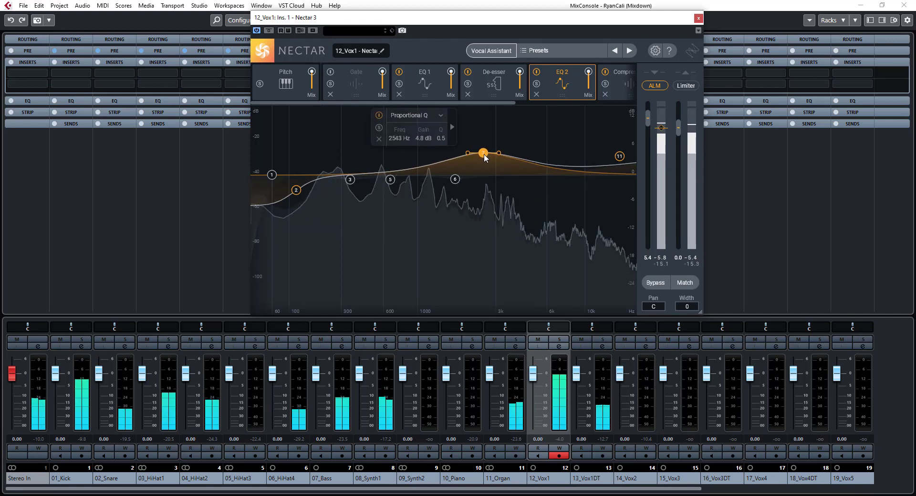
pyautogui.moveTo(485, 157); pyautogui.dragTo(483, 157)
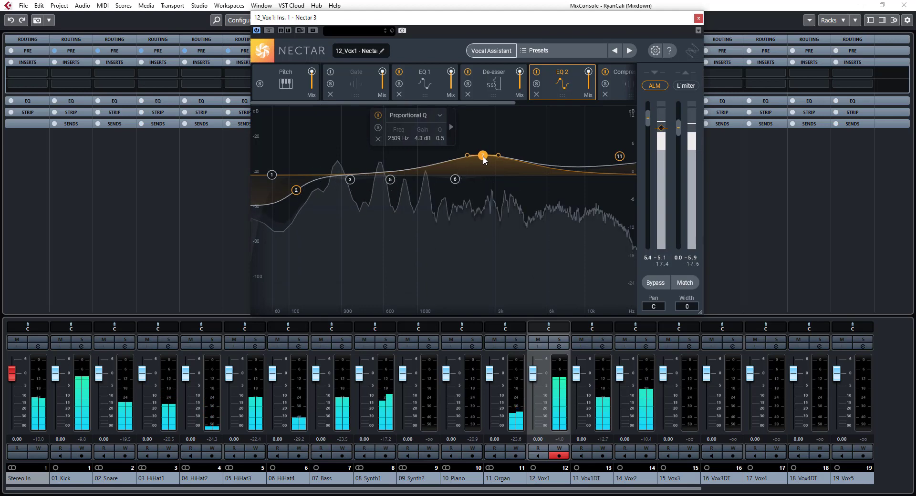
# Step: Narrow EQ 2's band 7 to a Q of 1.3 and save the project as a new version ending in -02
pyautogui.scroll(5, 483, 159)
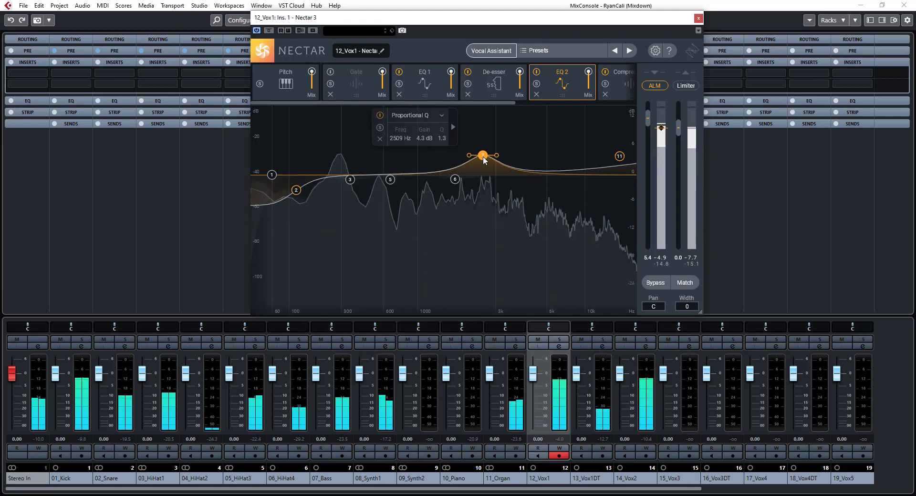
pyautogui.scroll(2, 483, 159)
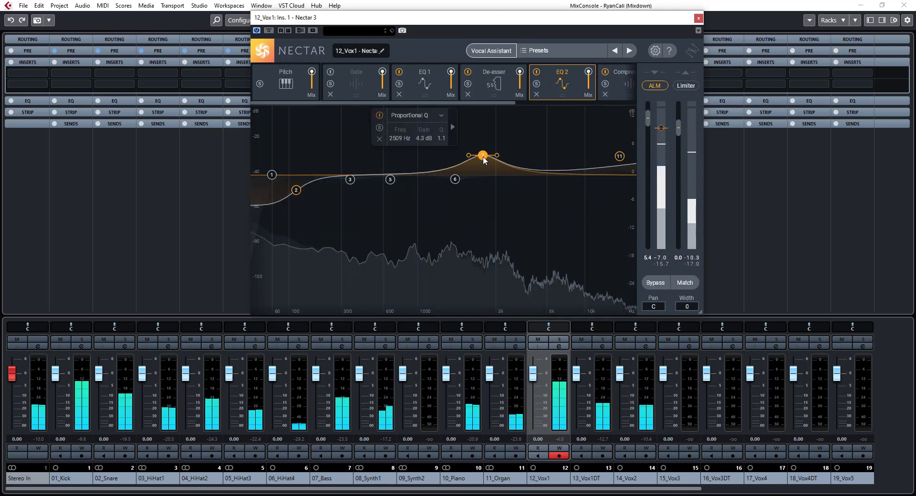
pyautogui.scroll(-2, 484, 159)
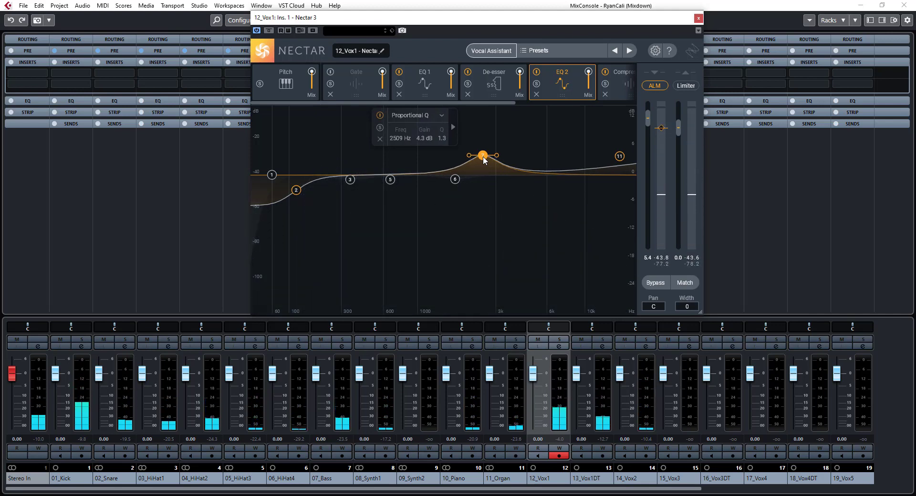
pyautogui.hotkey('ctrl', 's')
pyautogui.click(457, 267)
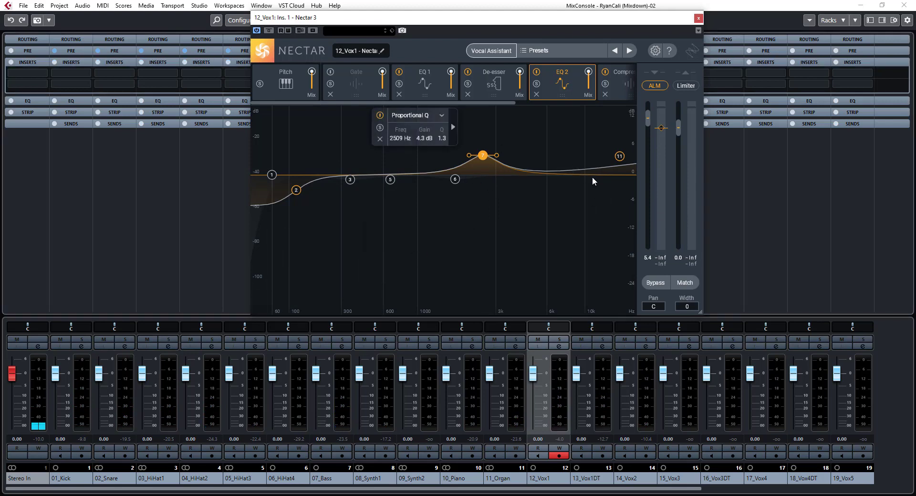
# Step: Shift EQ 2's band 11 Baxandall Treble shelf to 7761 Hz with 5.4 dB gain during playback
pyautogui.click(620, 157)
pyautogui.press('space')
pyautogui.moveTo(617, 162); pyautogui.dragTo(567, 147)
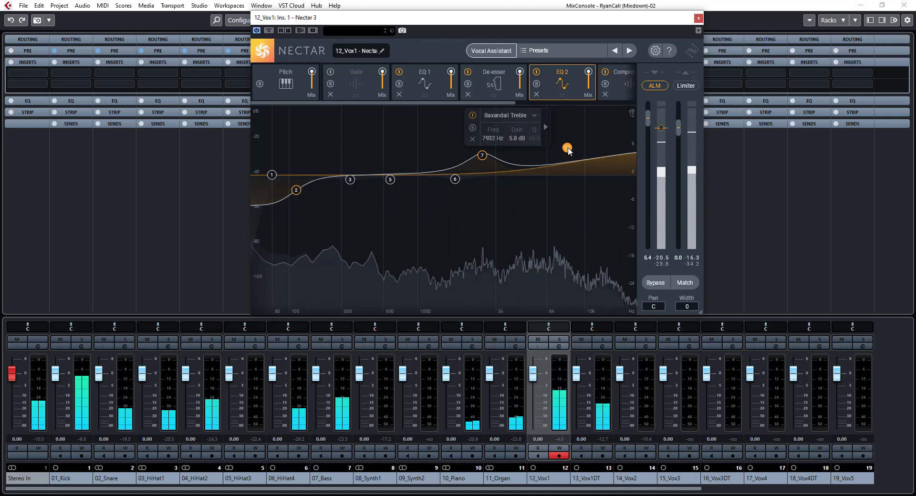
pyautogui.moveTo(568, 149); pyautogui.dragTo(567, 152)
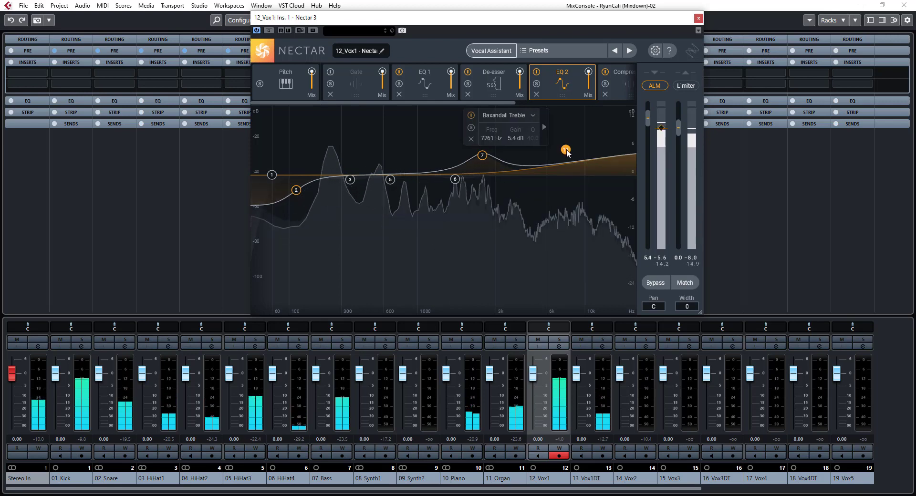
# Step: Change EQ 2's band 11 to an Analog High Shelf and adjust it by ear to 8168 Hz with 3.1 dB gain
pyautogui.click(504, 115)
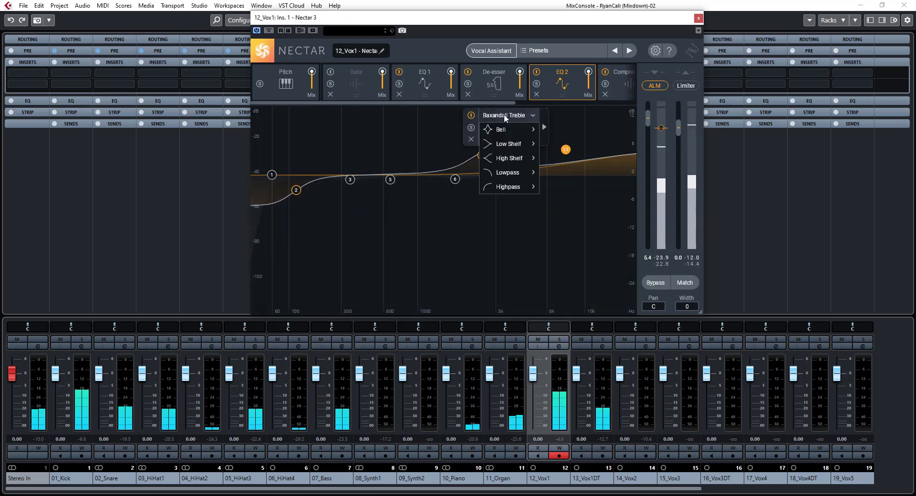
pyautogui.moveTo(511, 150)
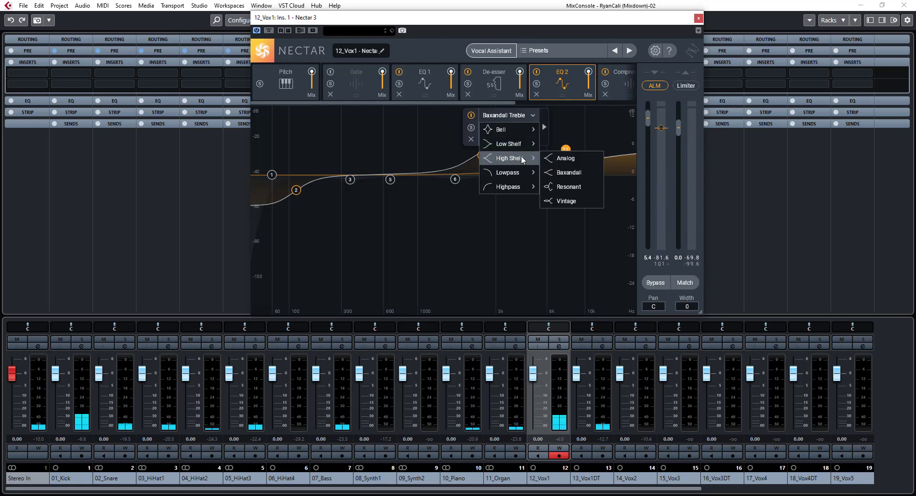
pyautogui.click(568, 158)
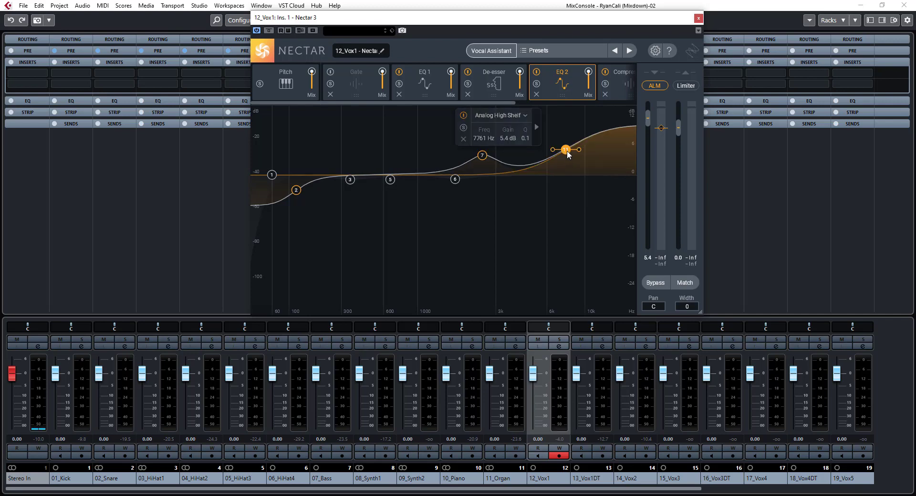
pyautogui.press('space')
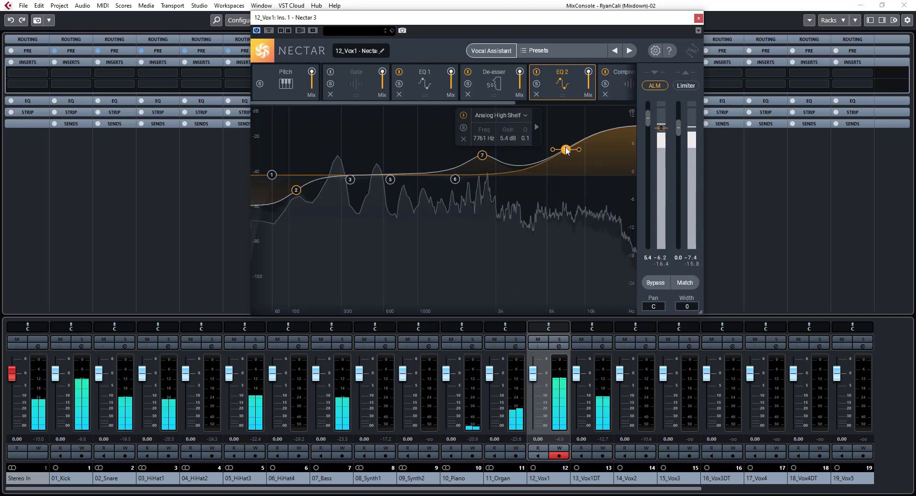
pyautogui.moveTo(566, 149); pyautogui.dragTo(568, 164)
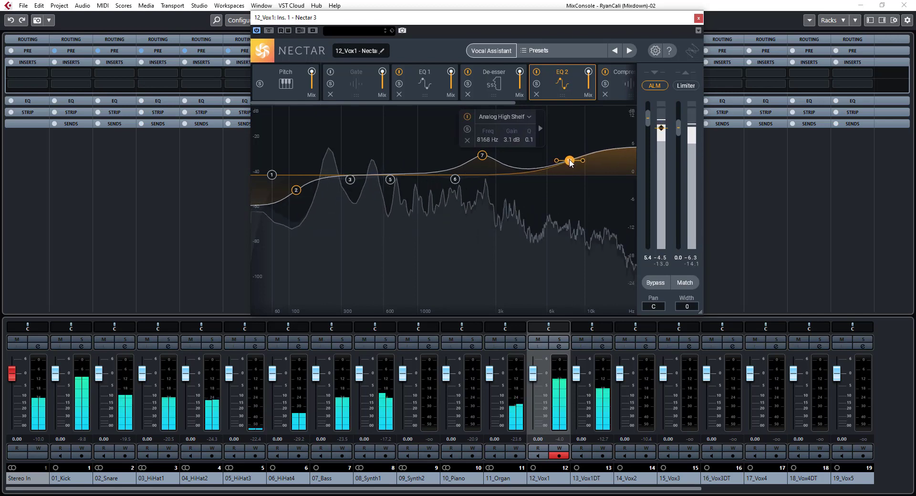
# Step: Adjust EQ 2's band 11 high shelf to 8013 Hz with 4.3 dB gain and stop the playback
pyautogui.moveTo(570, 161); pyautogui.dragTo(569, 157)
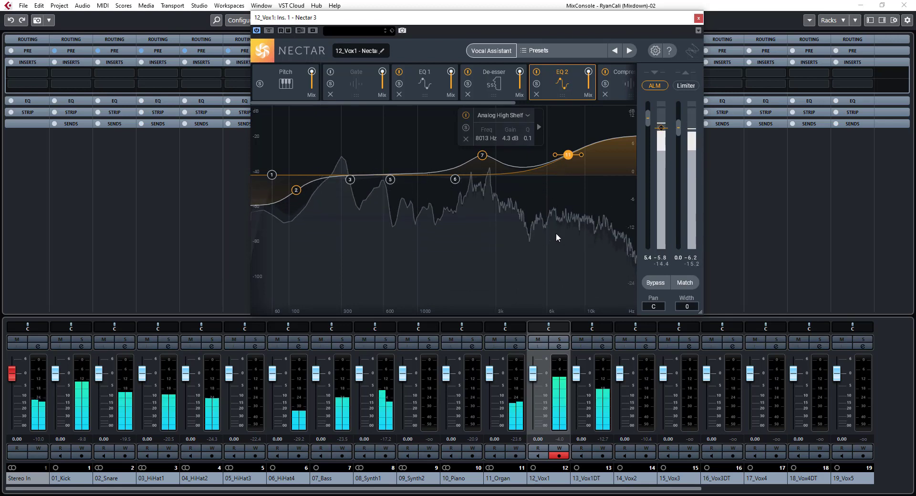
pyautogui.press('space')
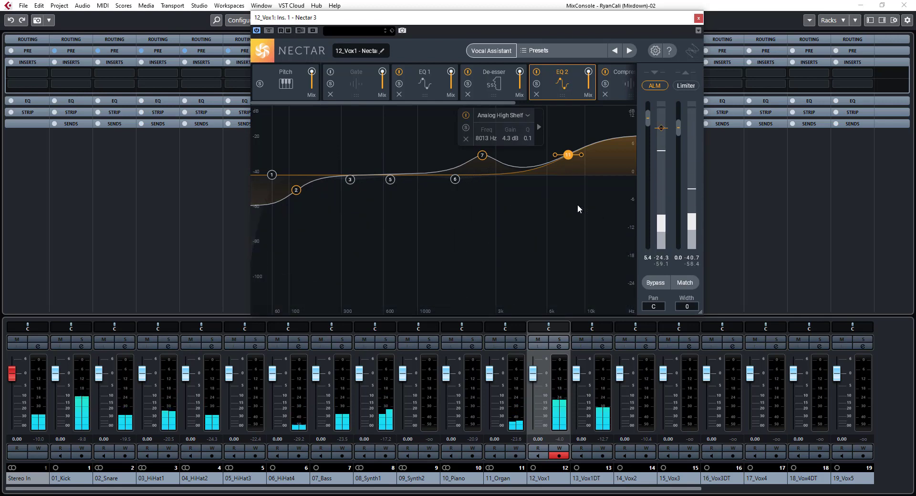
# Step: Open the Compressor 1 module and raise its threshold to -16.2 dB while the mix plays
pyautogui.click(617, 87)
pyautogui.moveTo(391, 103); pyautogui.dragTo(504, 108)
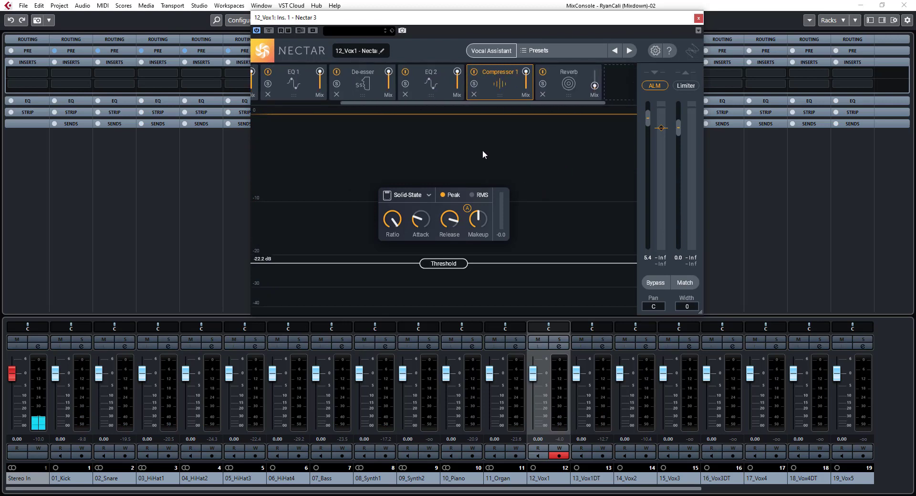
pyautogui.press('space')
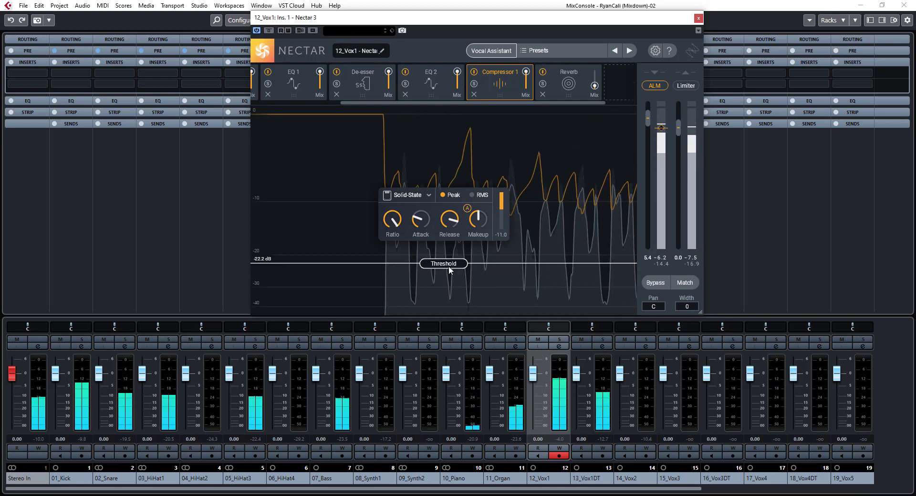
pyautogui.moveTo(449, 266); pyautogui.dragTo(455, 248)
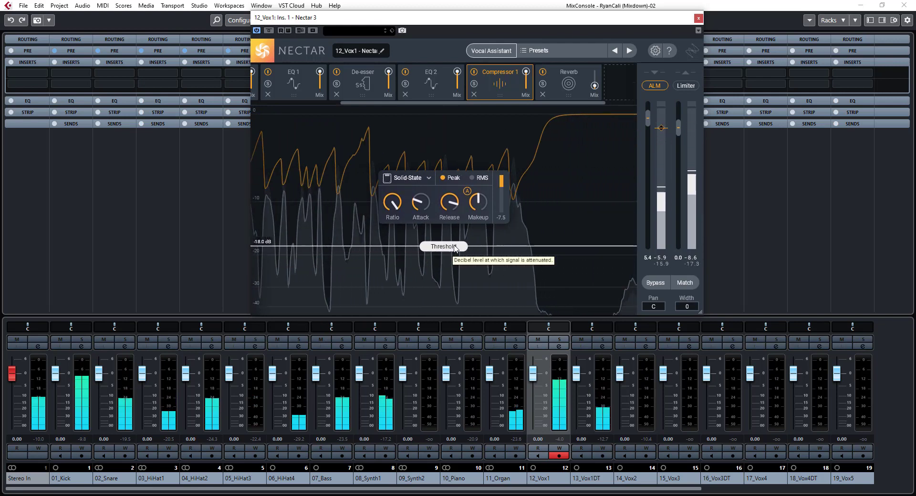
pyautogui.moveTo(455, 247); pyautogui.dragTo(460, 237)
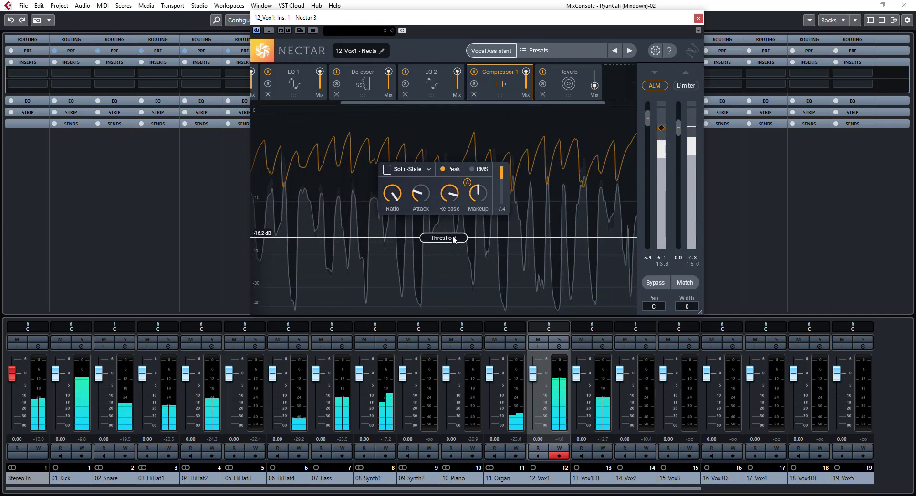
# Step: Lengthen Compressor 1's attack, shorten its release to 50 ms and toggle the automatic option beside the release
pyautogui.moveTo(421, 193); pyautogui.dragTo(429, 146)
pyautogui.moveTo(449, 194); pyautogui.dragTo(457, 254)
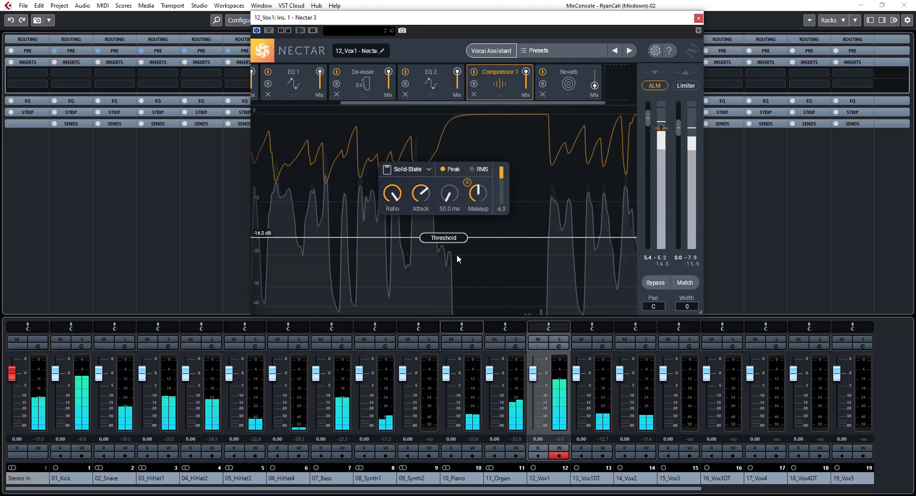
pyautogui.click(468, 182)
# Step: Reduce Compressor 1's ratio to its minimum, lower its threshold to -19.7 dB and set its makeup gain to 2.2 dB
pyautogui.moveTo(480, 194); pyautogui.dragTo(480, 191)
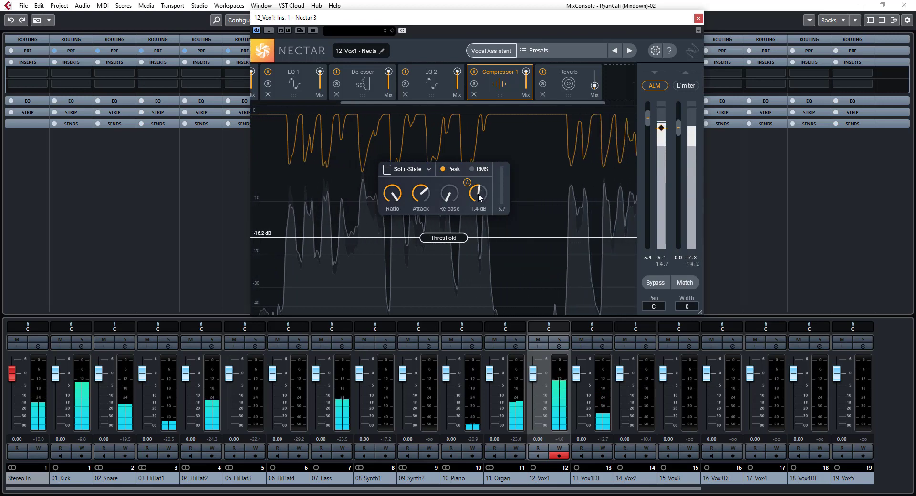
pyautogui.moveTo(400, 199); pyautogui.dragTo(369, 294)
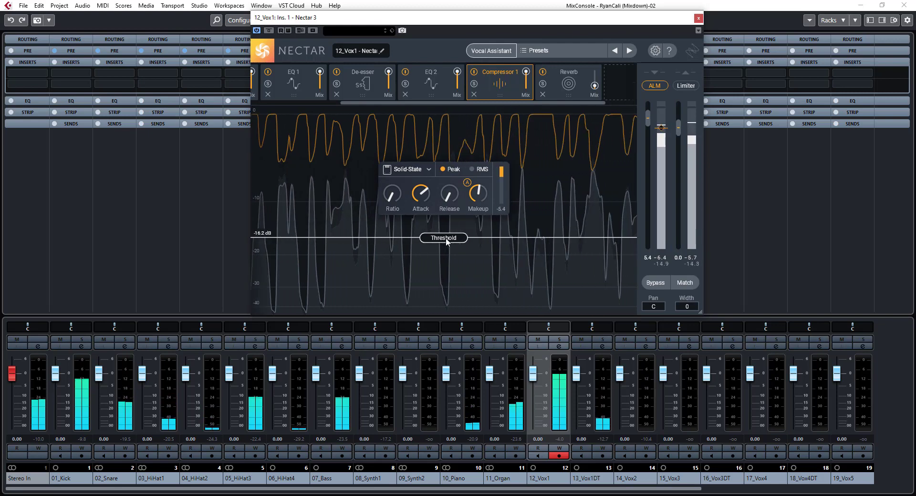
pyautogui.moveTo(442, 237); pyautogui.dragTo(444, 255)
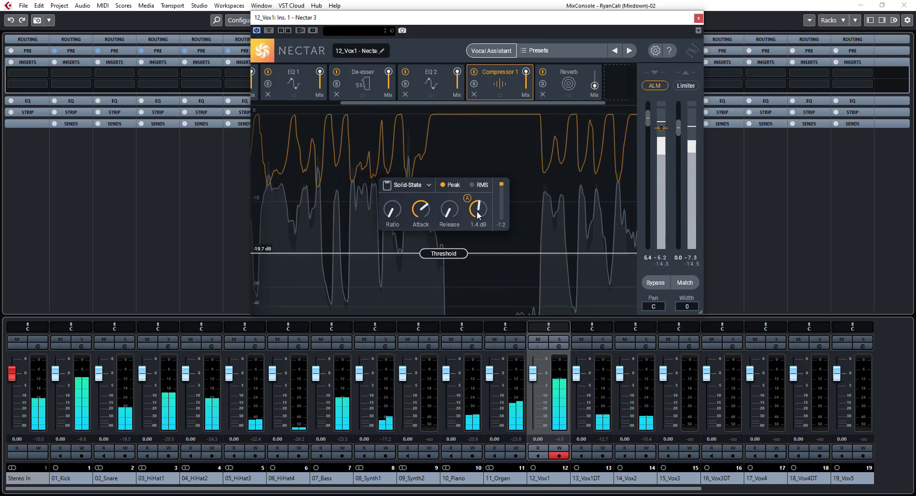
pyautogui.scroll(-2, 477, 215)
pyautogui.scroll(5, 475, 214)
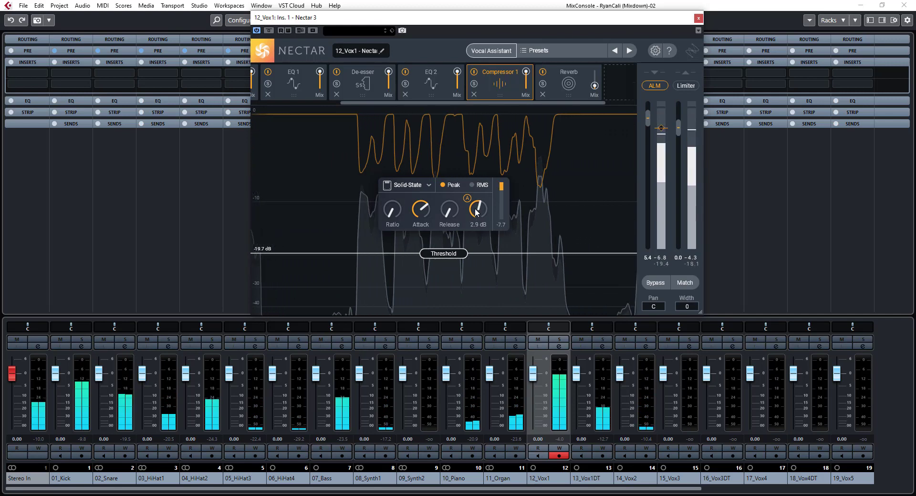
pyautogui.scroll(5, 476, 215)
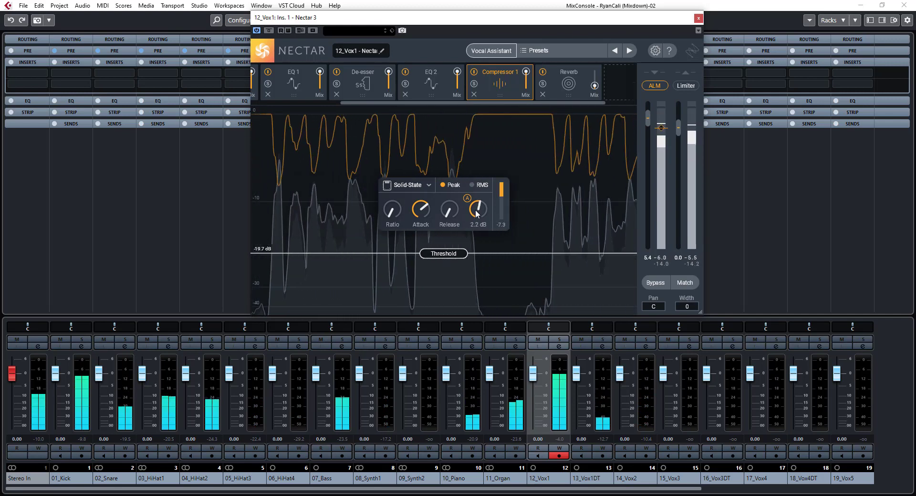
# Step: Compare the vocal with Compressor 1 switched off and on, and stop the playback
pyautogui.click(474, 72)
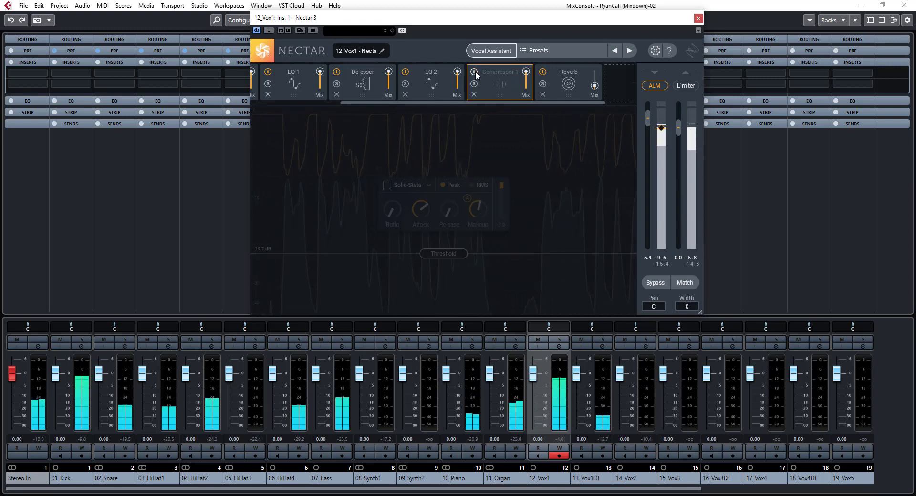
pyautogui.click(474, 72)
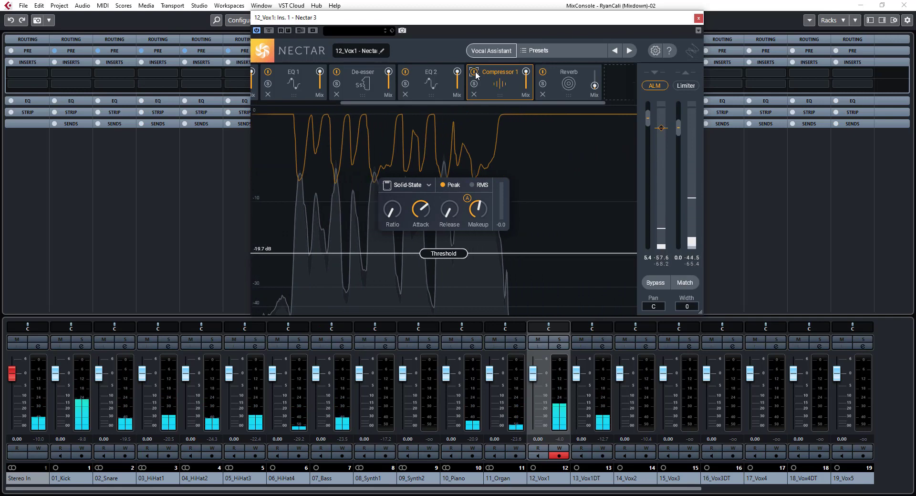
pyautogui.press('space')
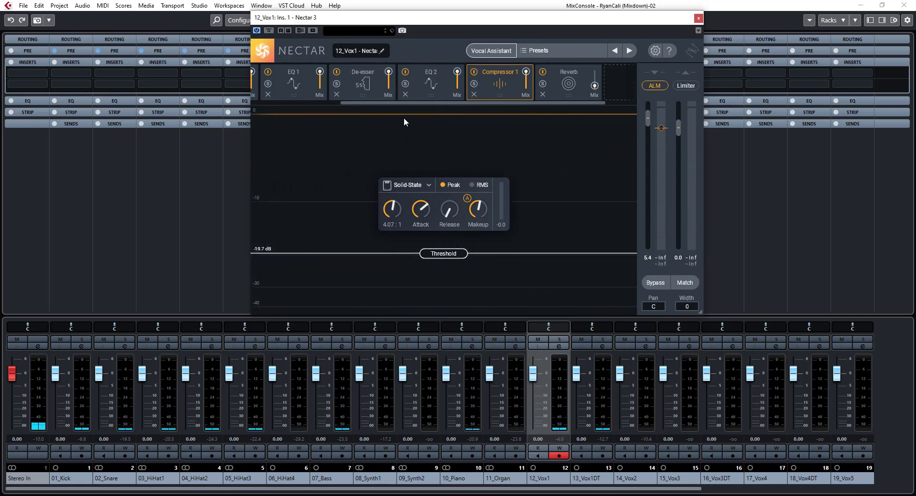
# Step: Bring Compressor 1's ratio back down to its minimum and adjust its release
pyautogui.moveTo(392, 209); pyautogui.dragTo(393, 343)
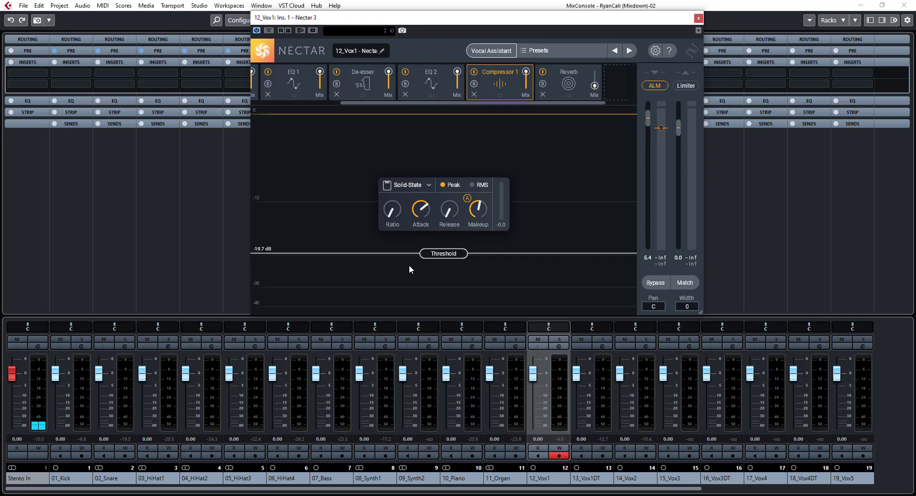
pyautogui.moveTo(451, 208); pyautogui.dragTo(457, 132)
pyautogui.moveTo(480, 217)
# Step: Open the Reverb module and move its lowpass post filter up to 10.1 kHz during playback
pyautogui.click(565, 85)
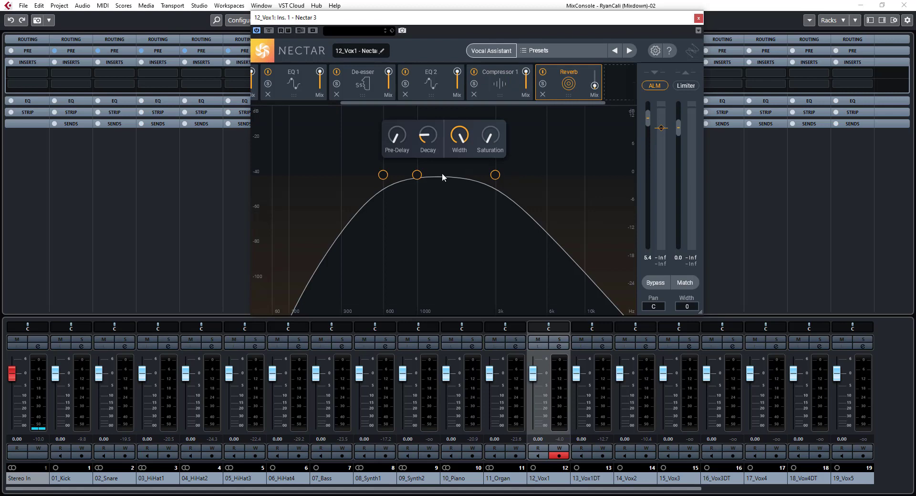
pyautogui.press('space')
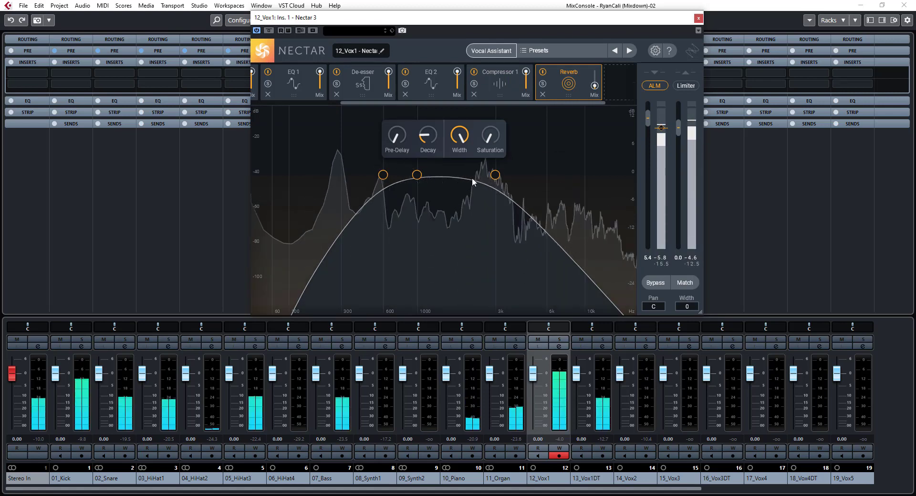
pyautogui.moveTo(498, 175); pyautogui.dragTo(583, 186)
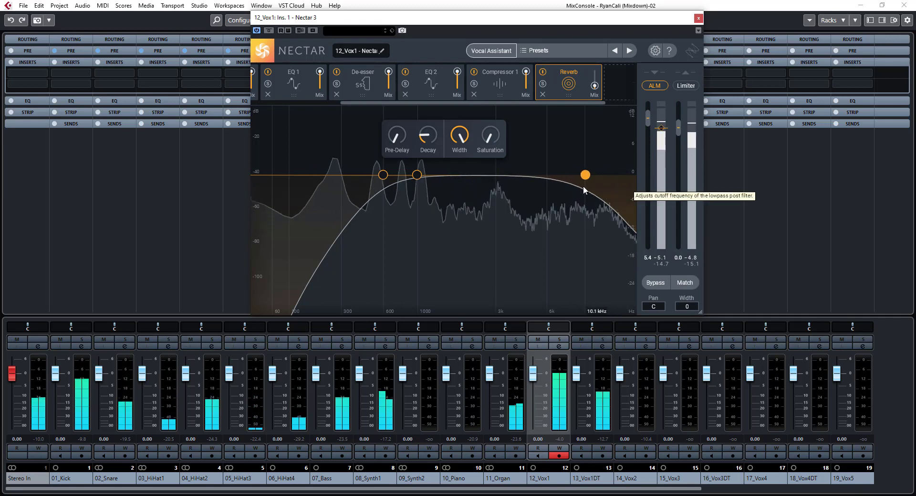
# Step: Set the reverb's pre-delay to 20 ms and shorten its decay by ear
pyautogui.scroll(-5, 395, 133)
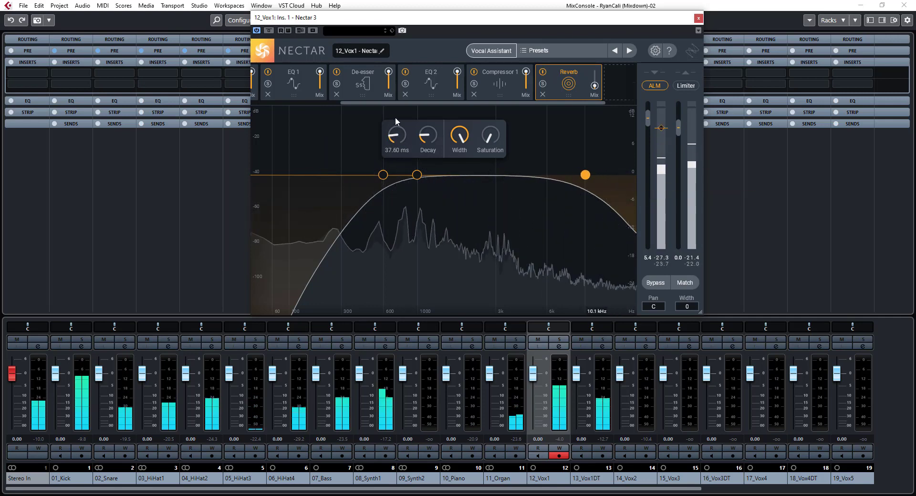
pyautogui.scroll(-3, 395, 131)
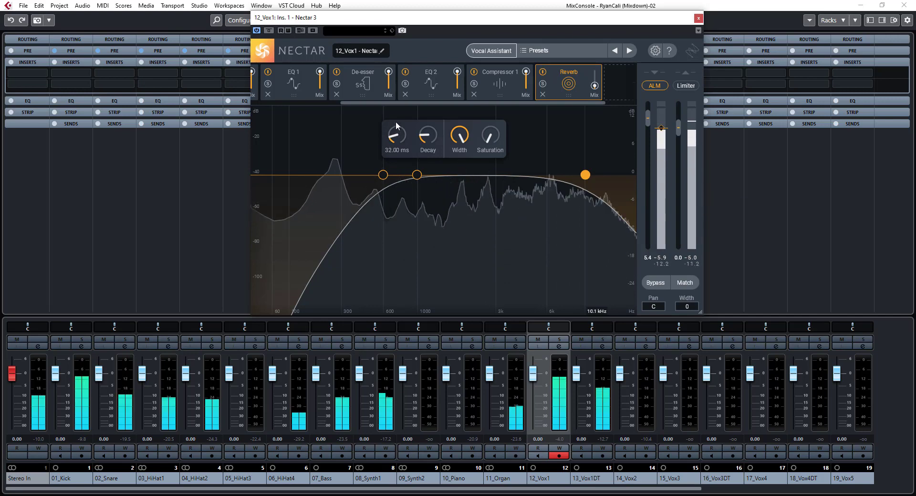
pyautogui.scroll(-2, 427, 139)
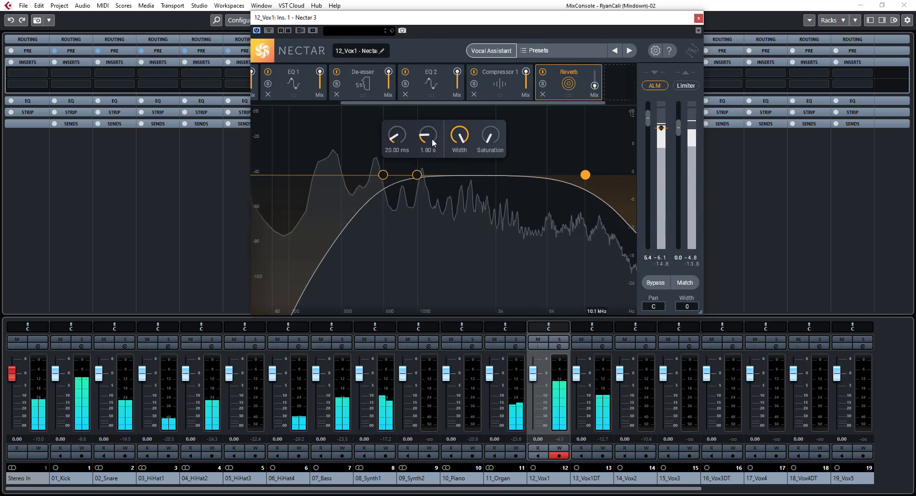
pyautogui.scroll(-1, 428, 140)
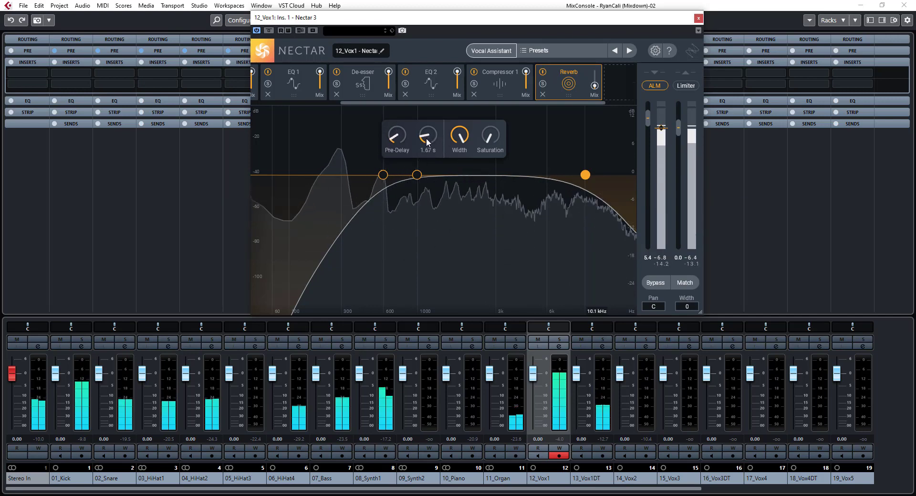
pyautogui.scroll(-2, 427, 140)
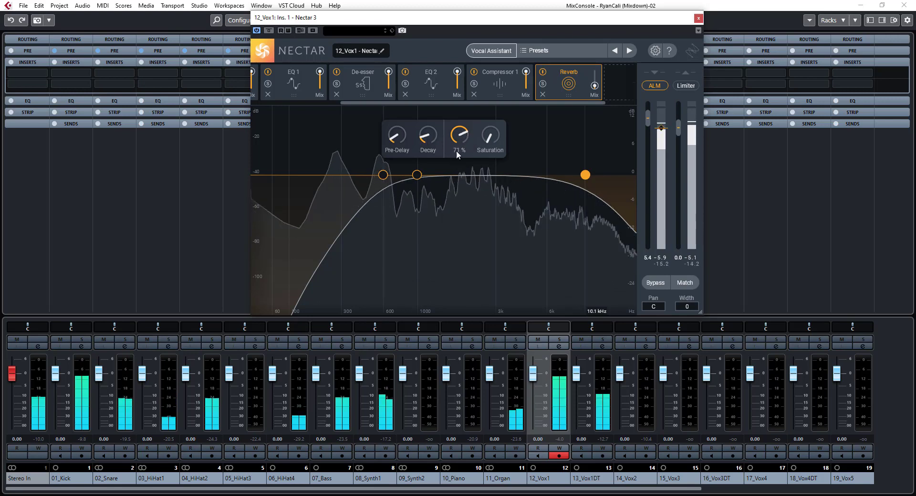
# Step: Narrow the reverb's width to 74% and add a little saturation
pyautogui.moveTo(459, 136); pyautogui.dragTo(450, 165)
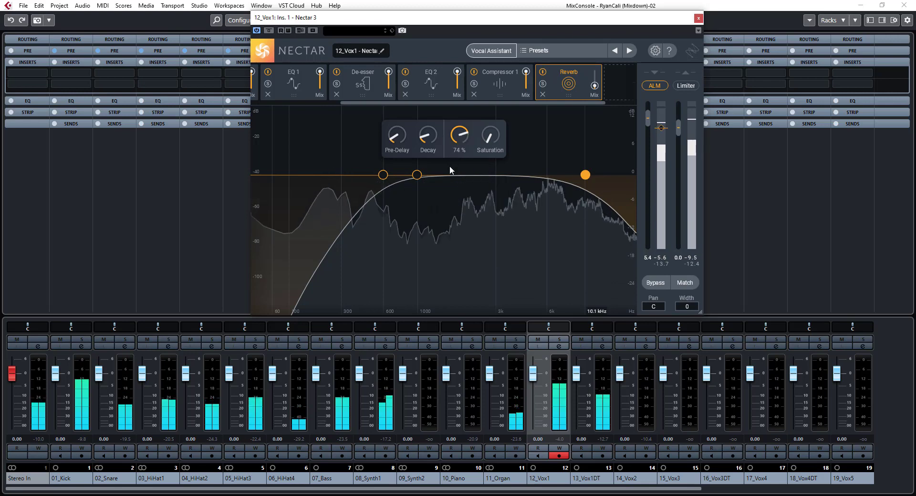
pyautogui.moveTo(491, 137)
pyautogui.mouseDown()
pyautogui.moveTo(491, 102)
pyautogui.moveTo(485, 117)
pyautogui.moveTo(495, 126)
pyautogui.mouseUp()
# Step: Shape the reverb's post bell filter into a narrow cut of -2.45 dB at 2.6 kHz
pyautogui.moveTo(417, 176); pyautogui.dragTo(488, 184)
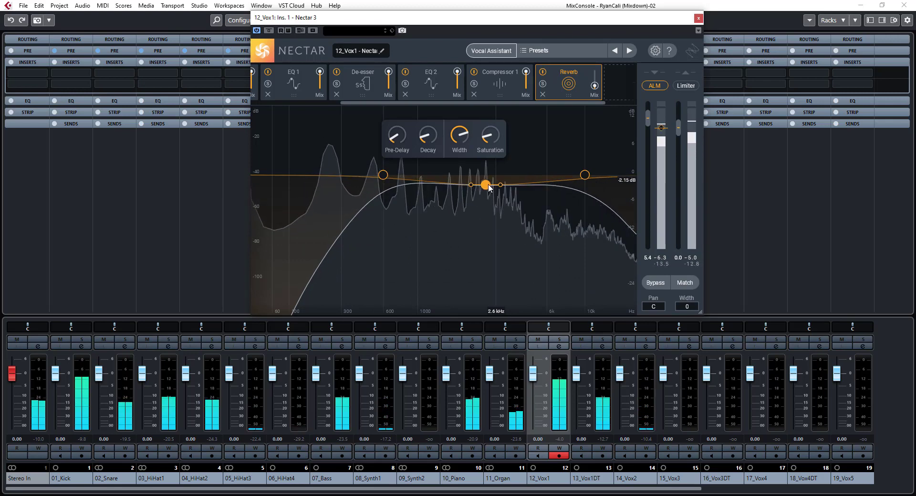
pyautogui.scroll(3, 490, 188)
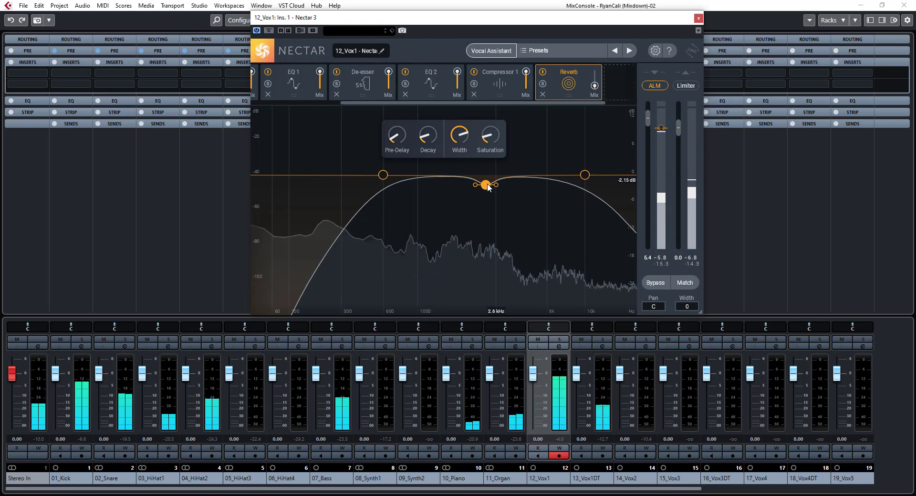
pyautogui.moveTo(488, 186); pyautogui.dragTo(487, 189)
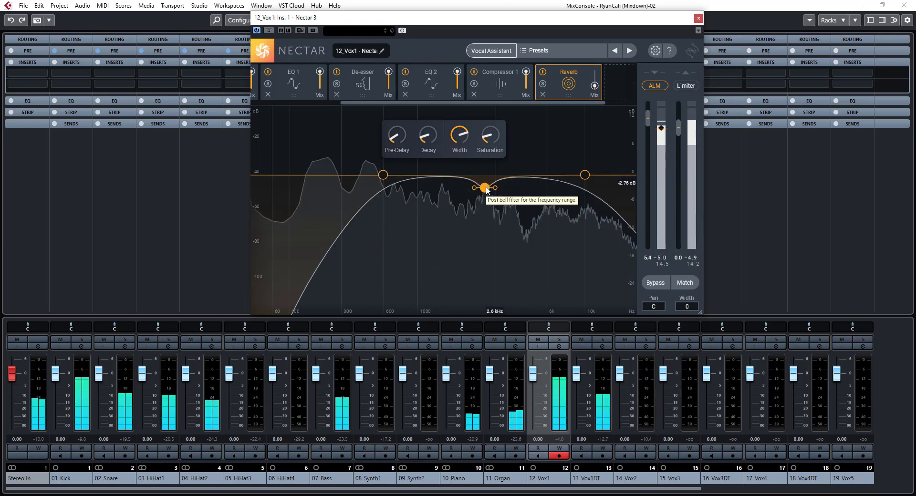
pyautogui.moveTo(486, 190); pyautogui.dragTo(487, 189)
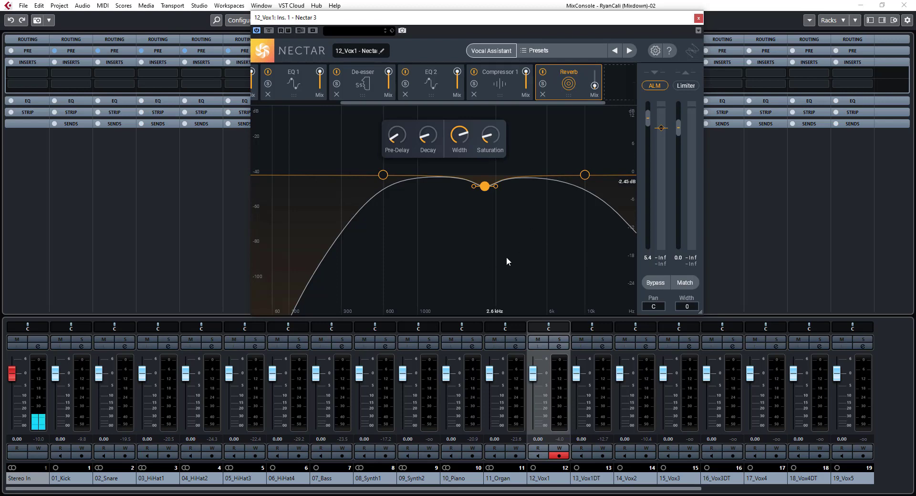
# Step: Solo 12_Vox1, turn on Nectar's gain Match and compare the vocal with the plugin bypassed and active
pyautogui.click(560, 340)
pyautogui.click(657, 284)
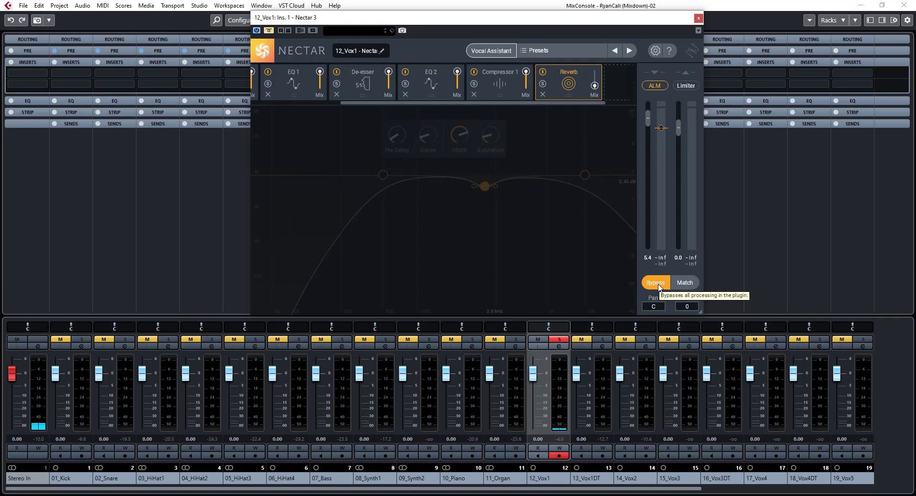
pyautogui.click(659, 285)
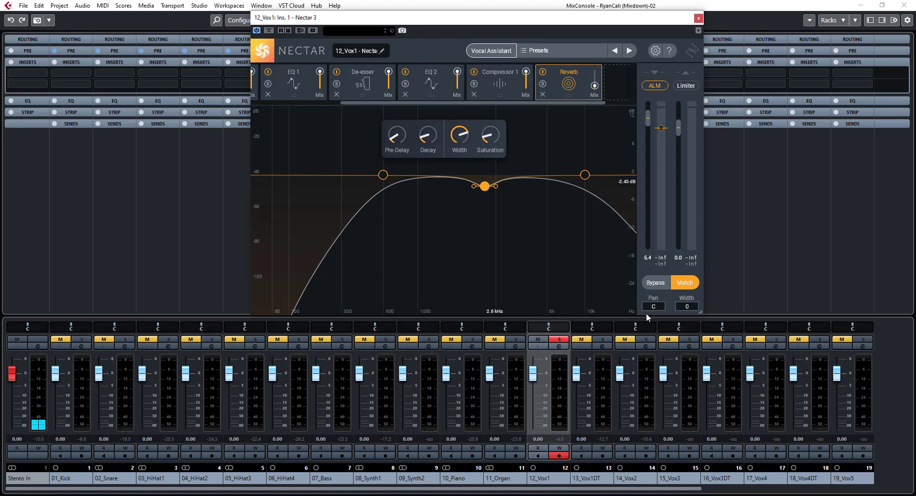
pyautogui.click(655, 284)
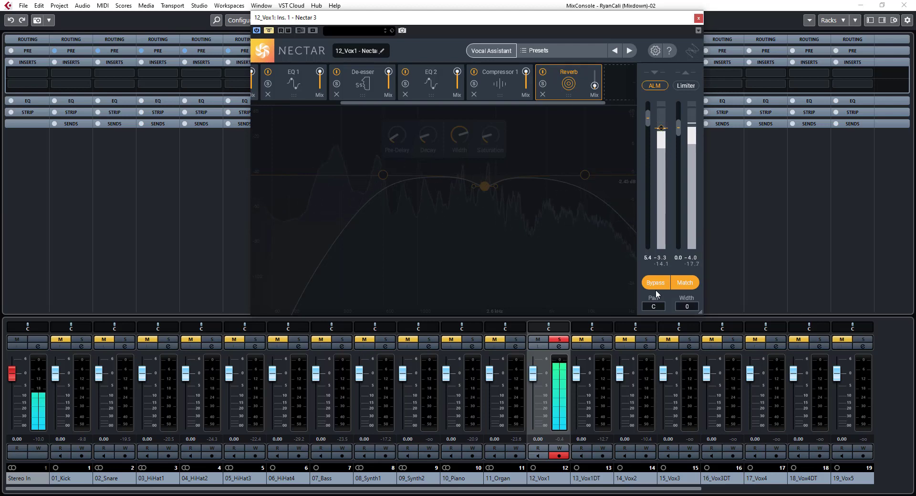
pyautogui.click(648, 284)
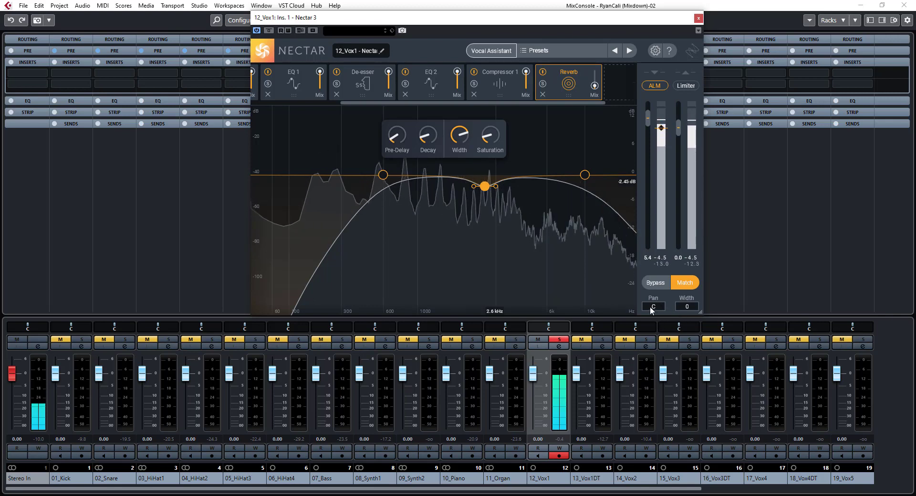
# Step: Unsolo 12_Vox1, bypass Nectar's processing and play the full mix for comparison
pyautogui.click(560, 341)
pyautogui.click(650, 287)
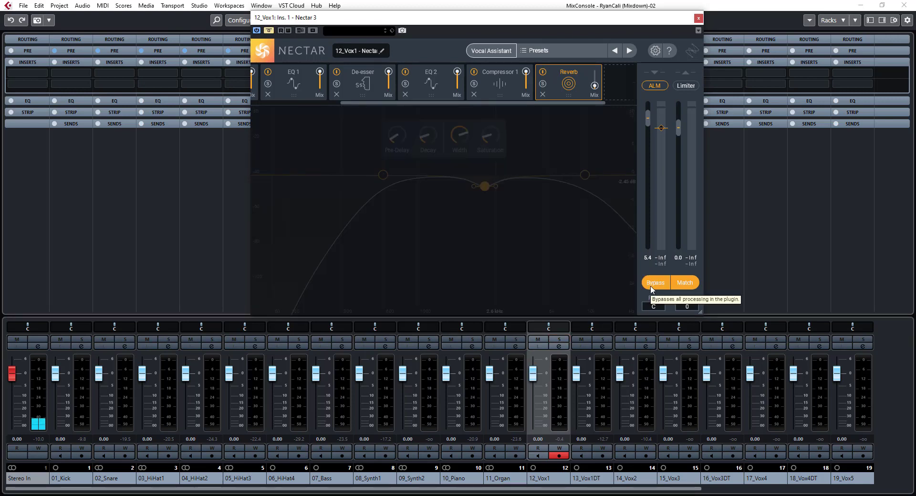
pyautogui.press('space')
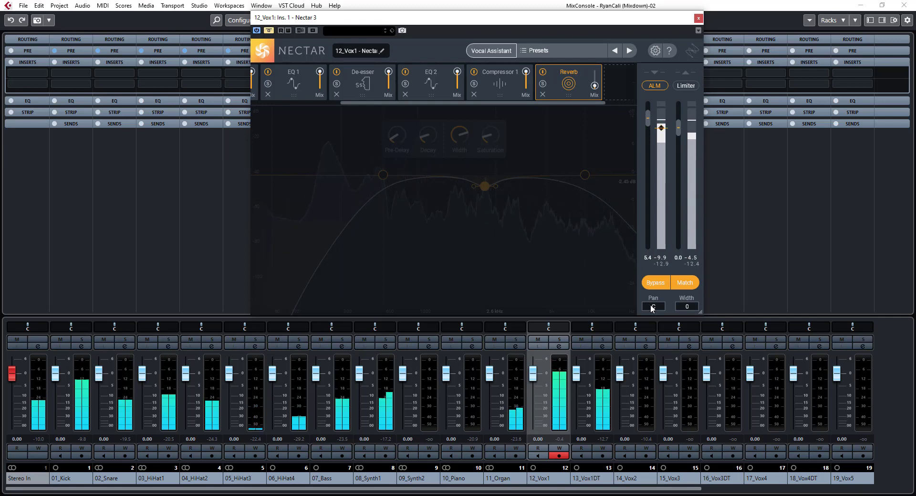
# Step: Reactivate Nectar's processing on 12_Vox1 in the full mix, stop playback and leave the plugin active
pyautogui.click(653, 285)
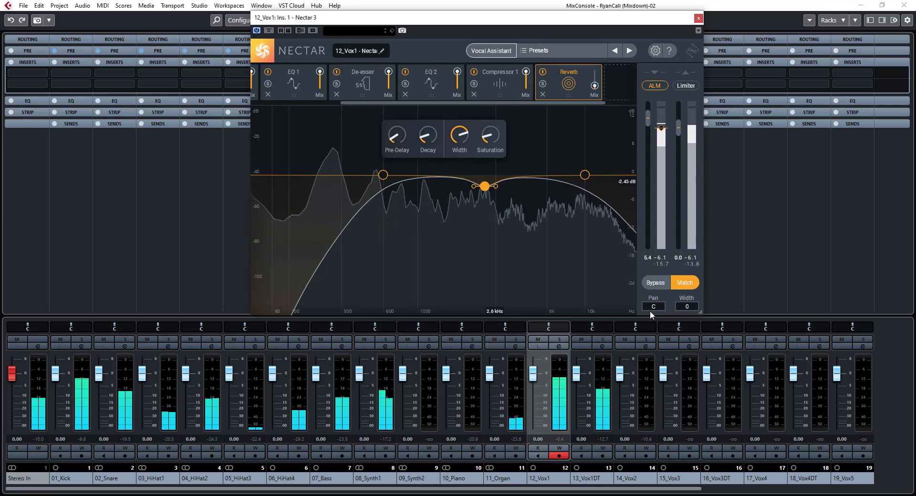
pyautogui.press('space')
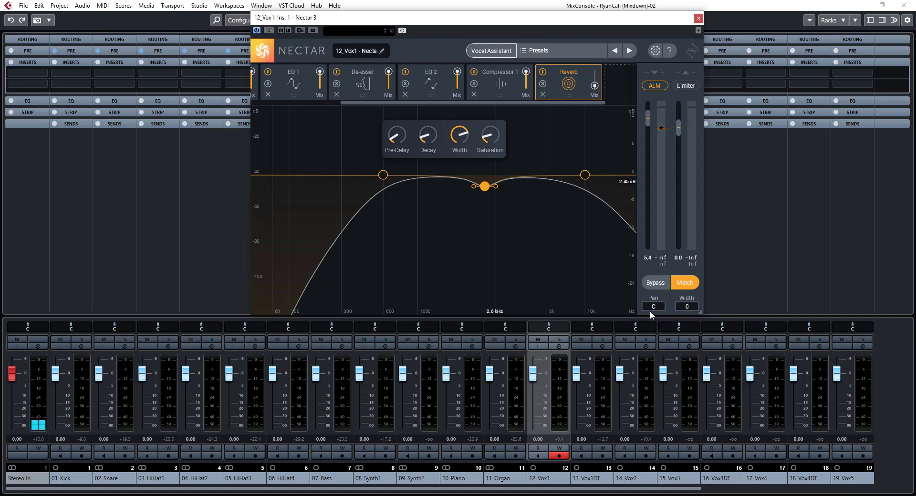
pyautogui.click(655, 283)
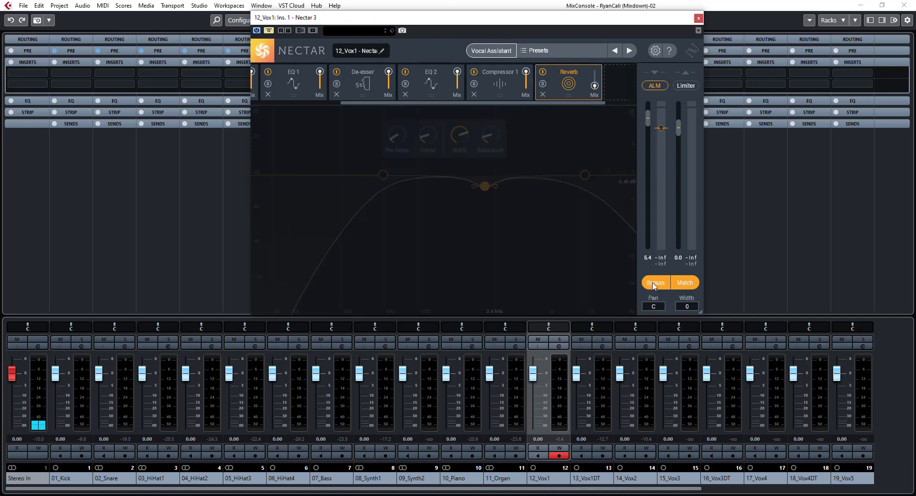
pyautogui.click(655, 284)
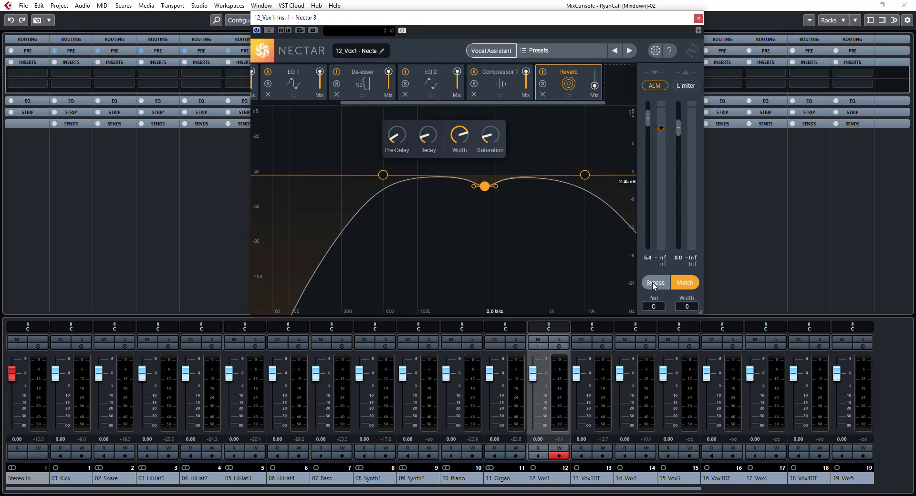
# Step: Play the full mix, compare 12_Vox1 repeatedly with Nectar bypassed and active, and stop playback with the processing on
pyautogui.click(655, 284)
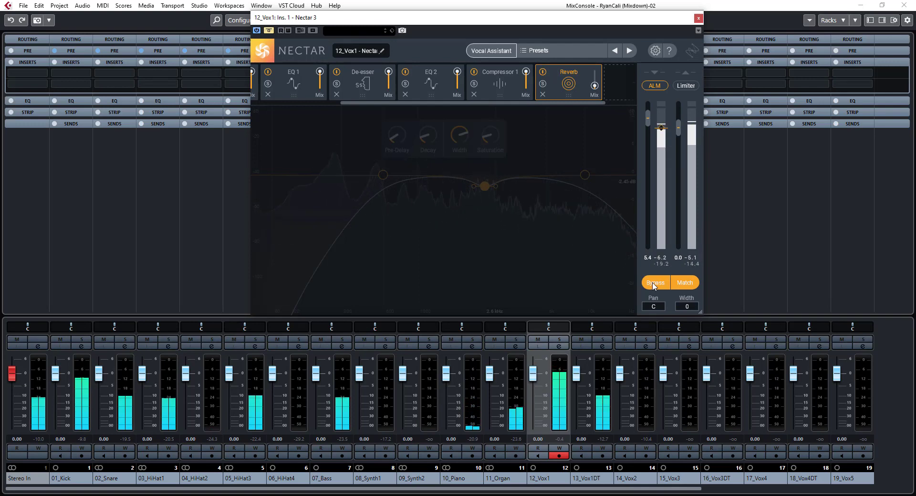
pyautogui.click(655, 284)
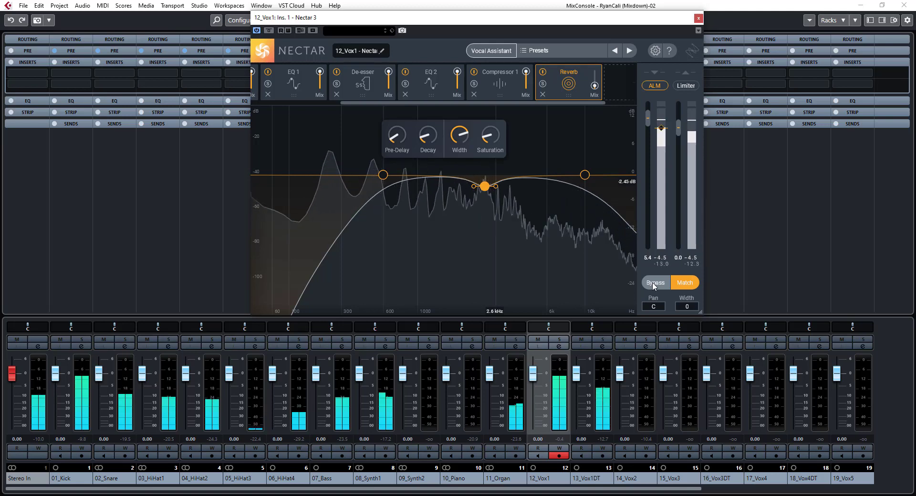
pyautogui.click(655, 284)
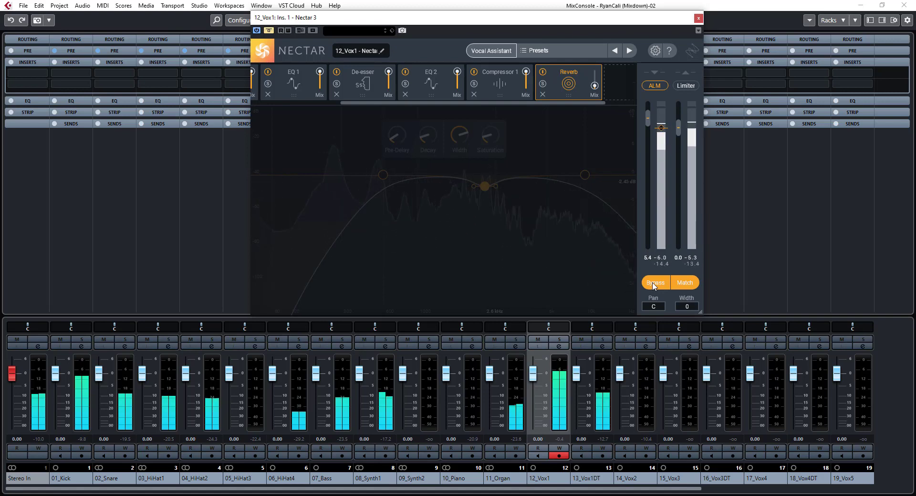
pyautogui.click(654, 284)
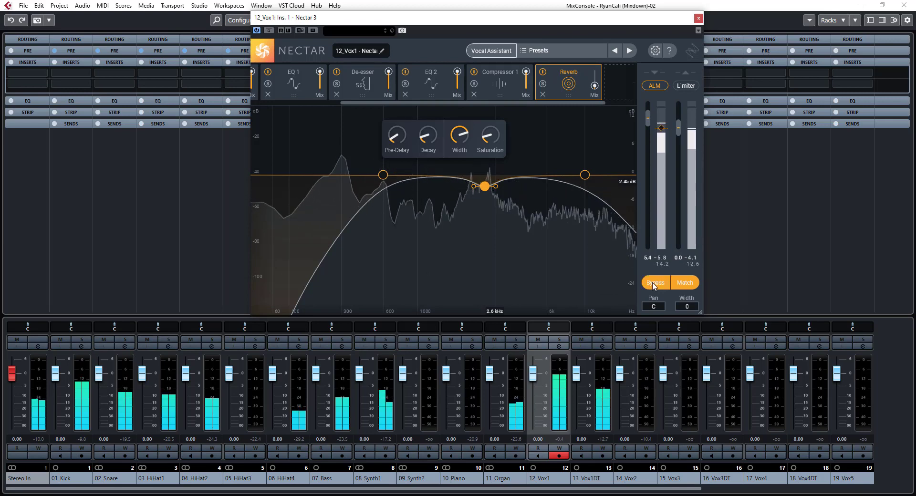
pyautogui.click(655, 284)
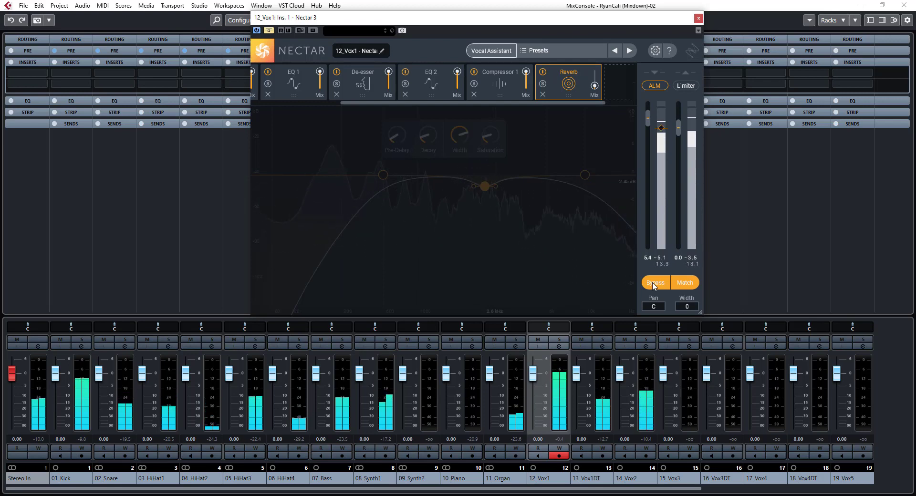
pyautogui.click(655, 283)
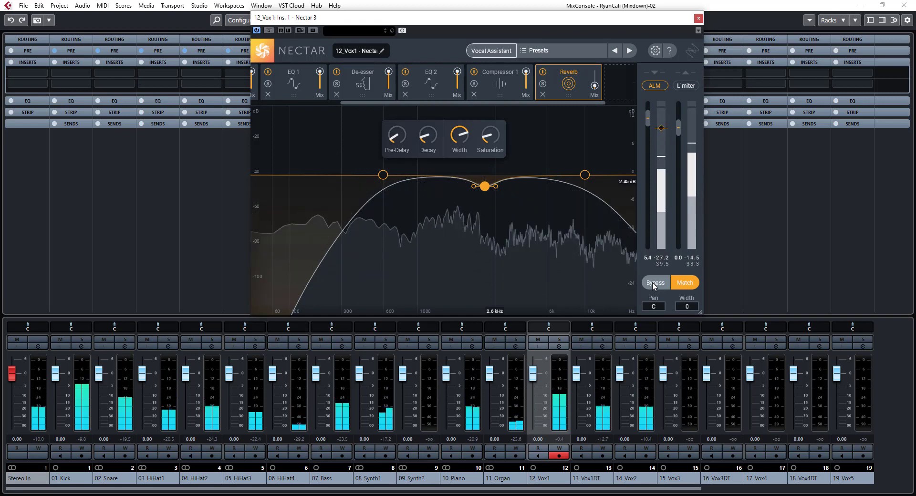
pyautogui.press('space')
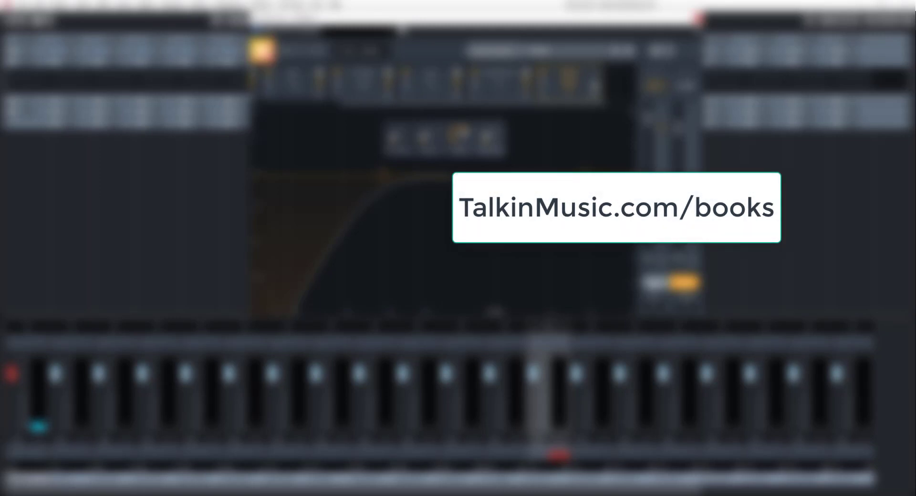
pyautogui.click(38, 422)
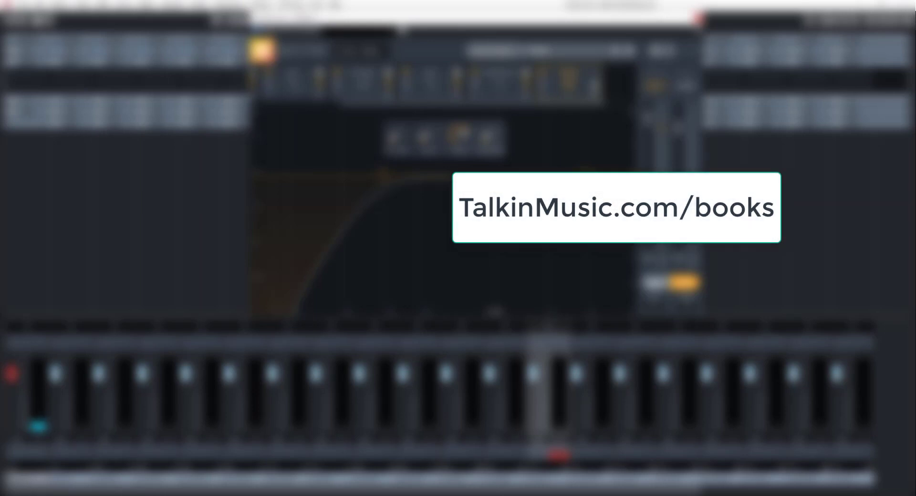